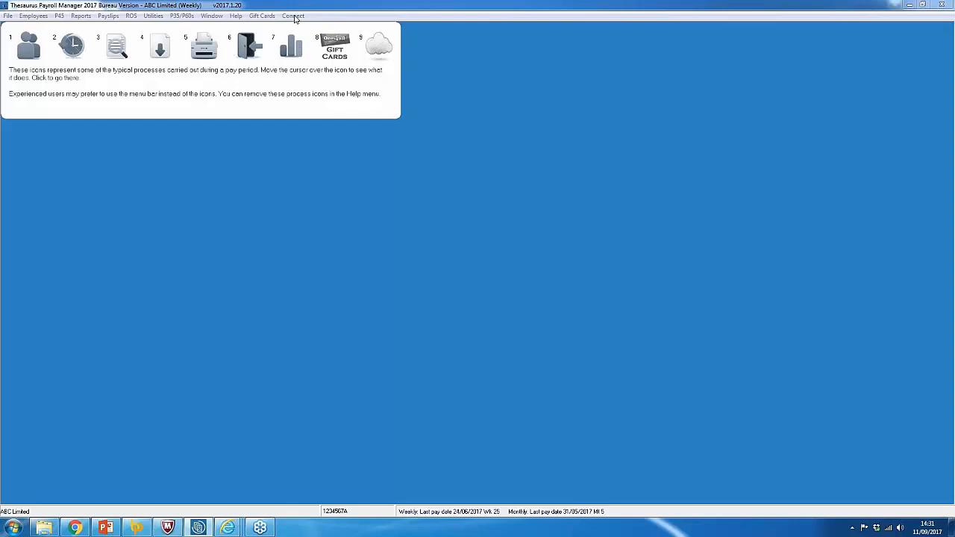
Glance at the Connect control panel, then open ABC Limited's Employee Self Service Settings.
click(293, 16)
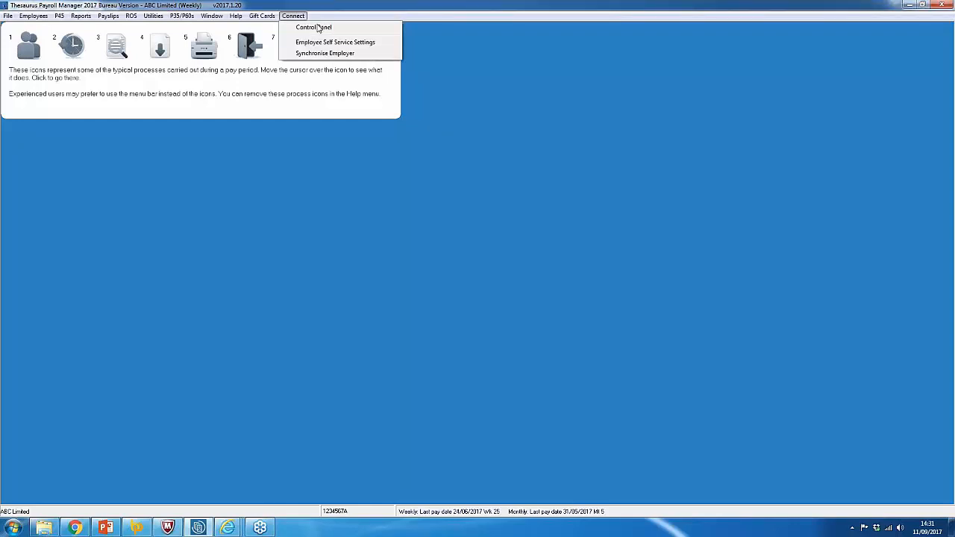
click(317, 27)
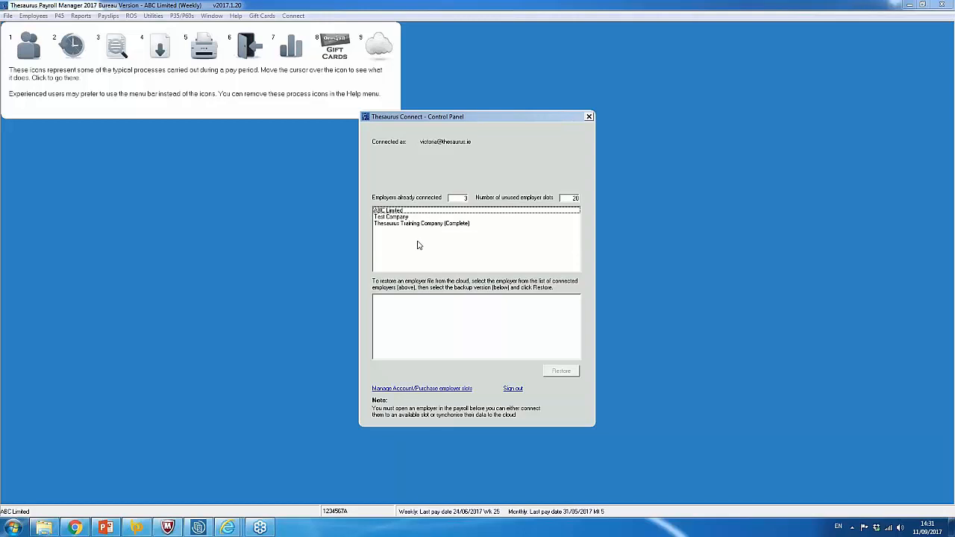
click(589, 117)
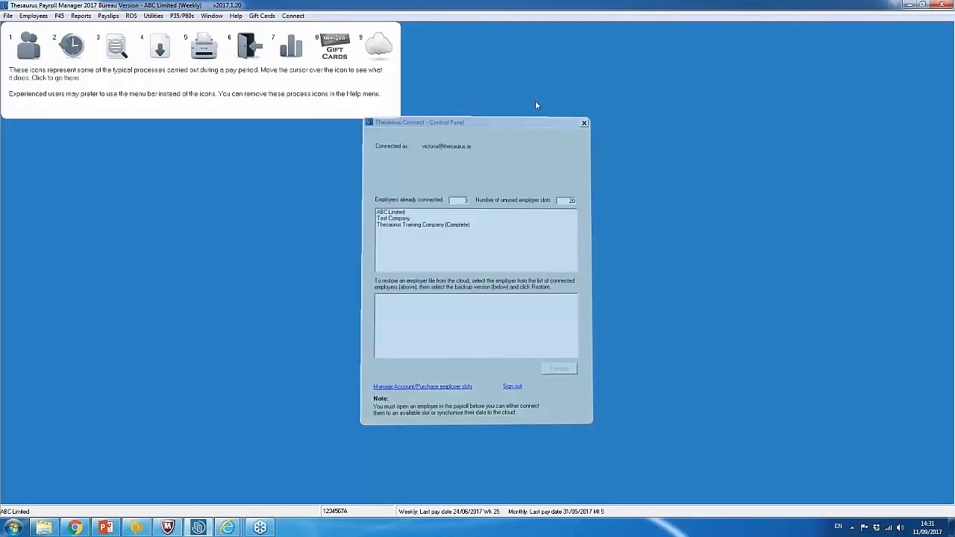
click(293, 16)
click(351, 43)
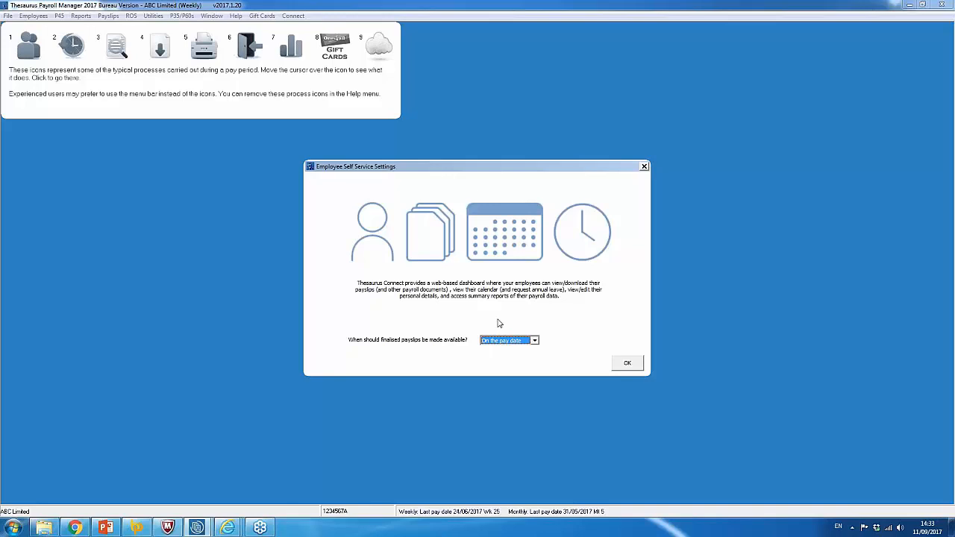
Set payslip availability to 'Before the pay date' with 1 day, and confirm with OK.
click(520, 341)
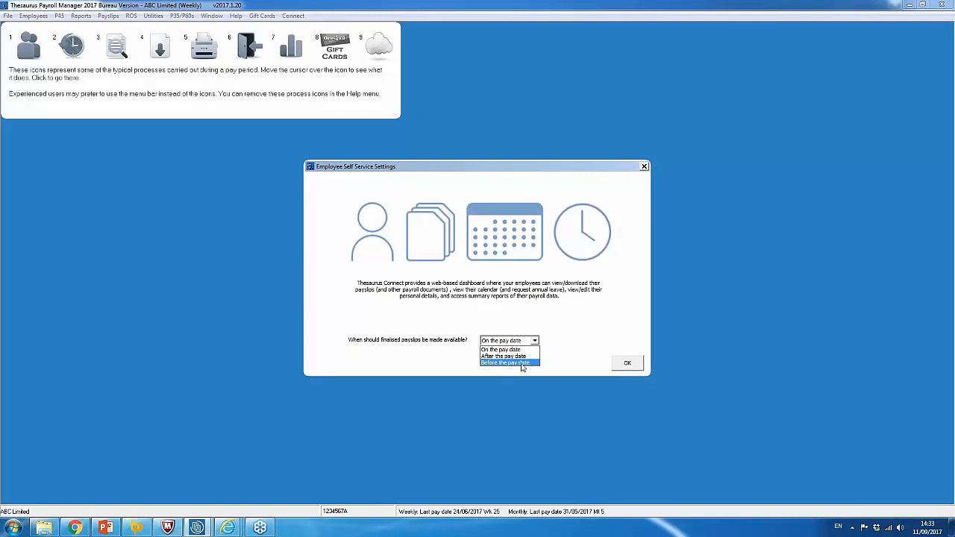
click(518, 363)
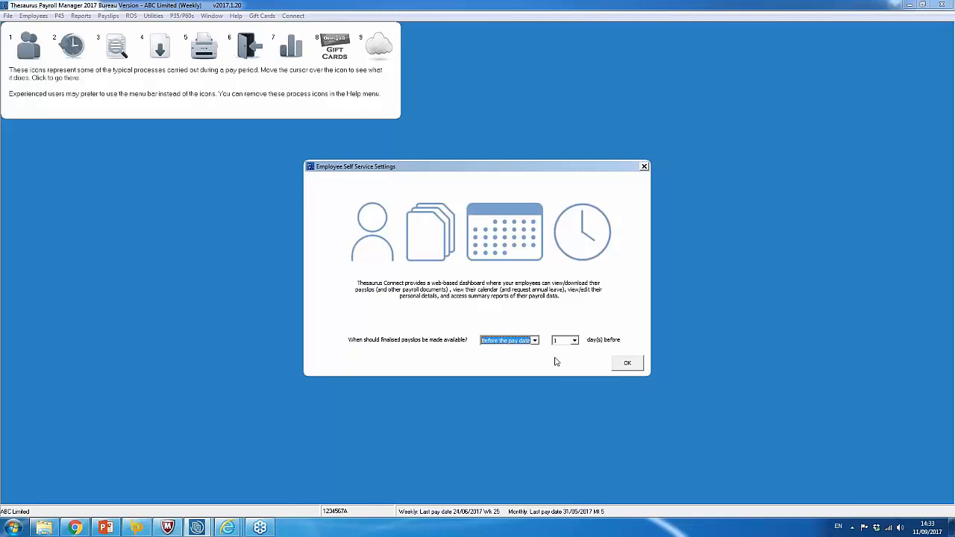
click(633, 367)
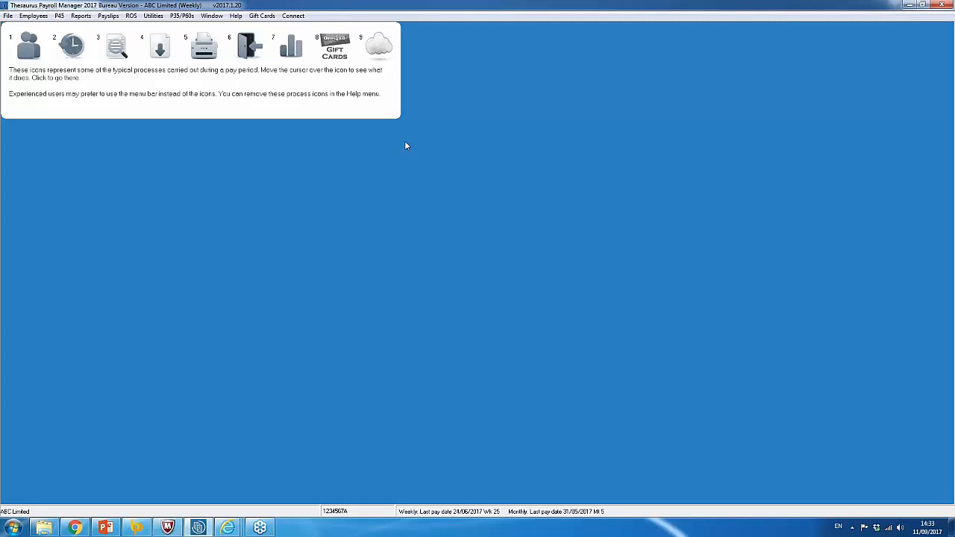
Run Synchronise Employer for ABC Limited and launch Thesaurus Connect for this employer.
click(293, 15)
click(329, 54)
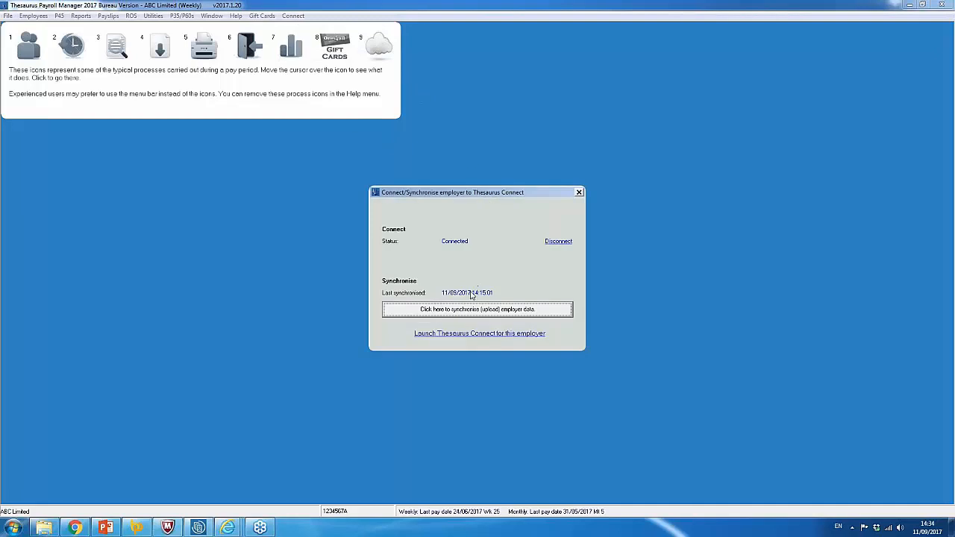
click(423, 336)
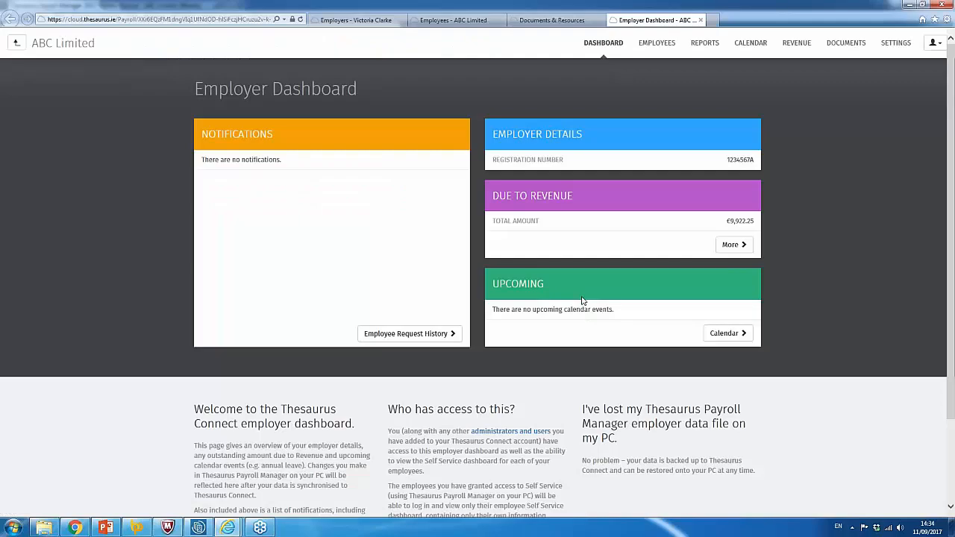
Show ABC Limited's EMPLOYEES list and open the first employee's card.
click(661, 44)
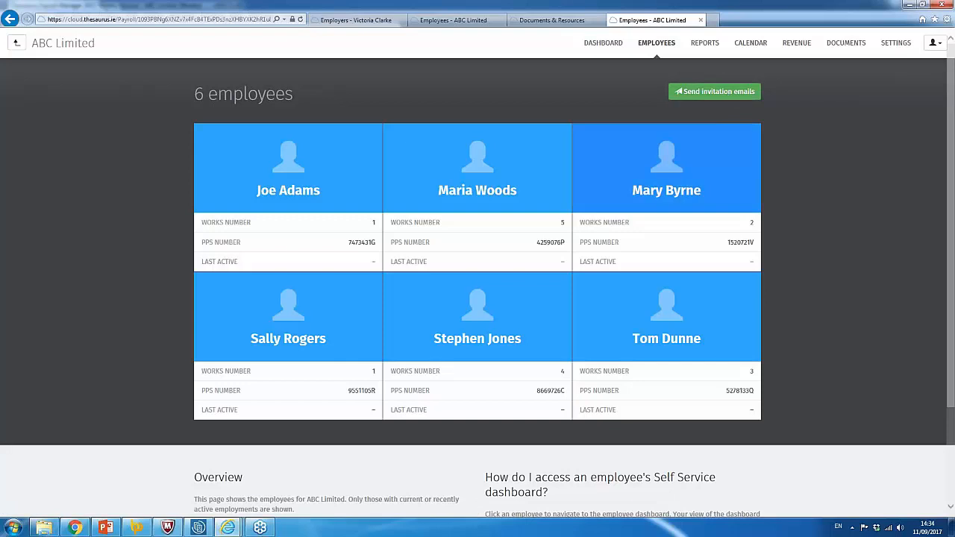
click(298, 192)
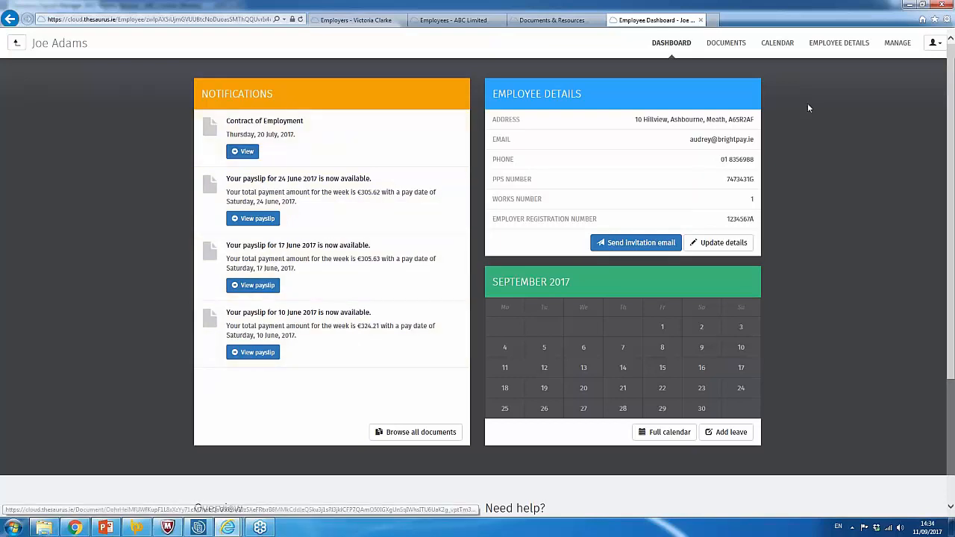
Download the 24 Jun 2017 payslip, then view the HR Documents & Resources tab.
click(725, 42)
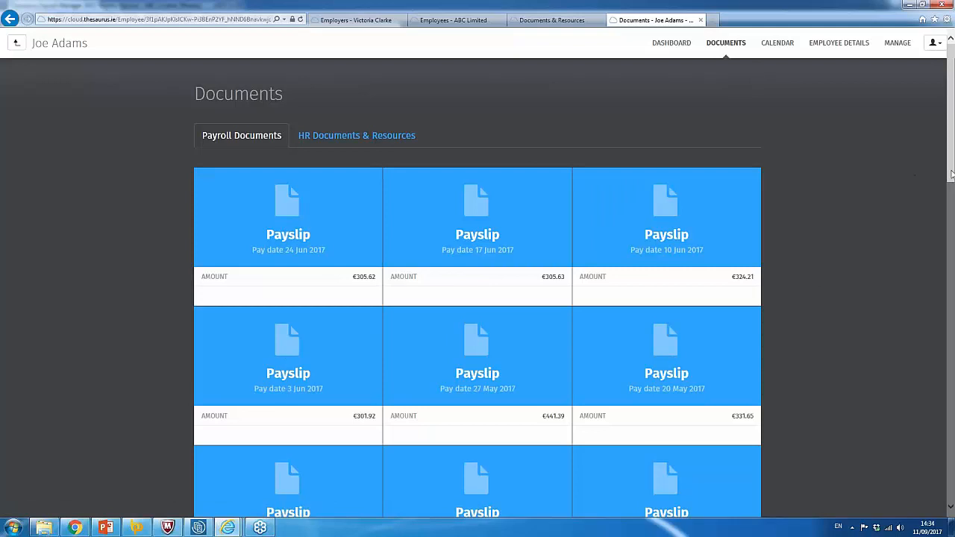
mouse_move(951, 176)
mouse_down()
mouse_move(947, 275)
mouse_move(945, 159)
mouse_up()
click(291, 222)
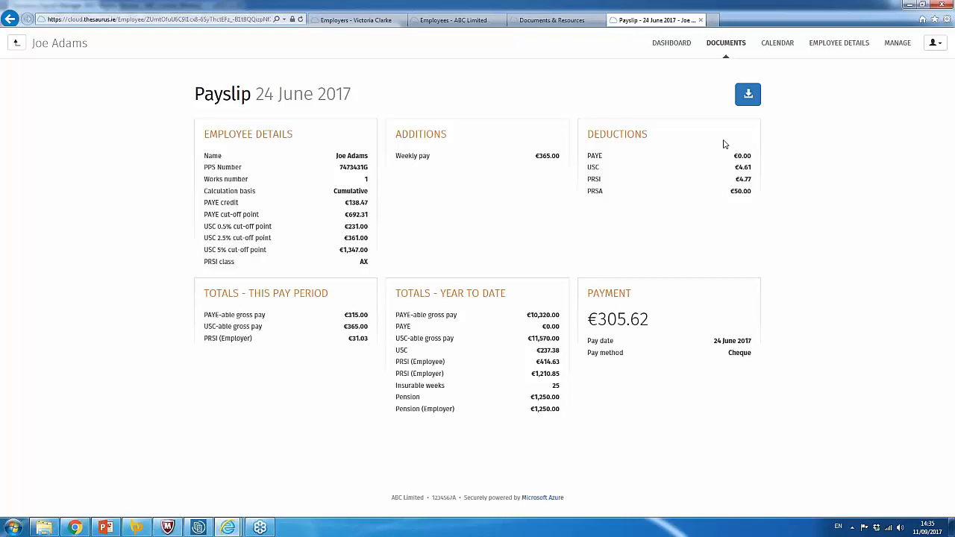
click(748, 95)
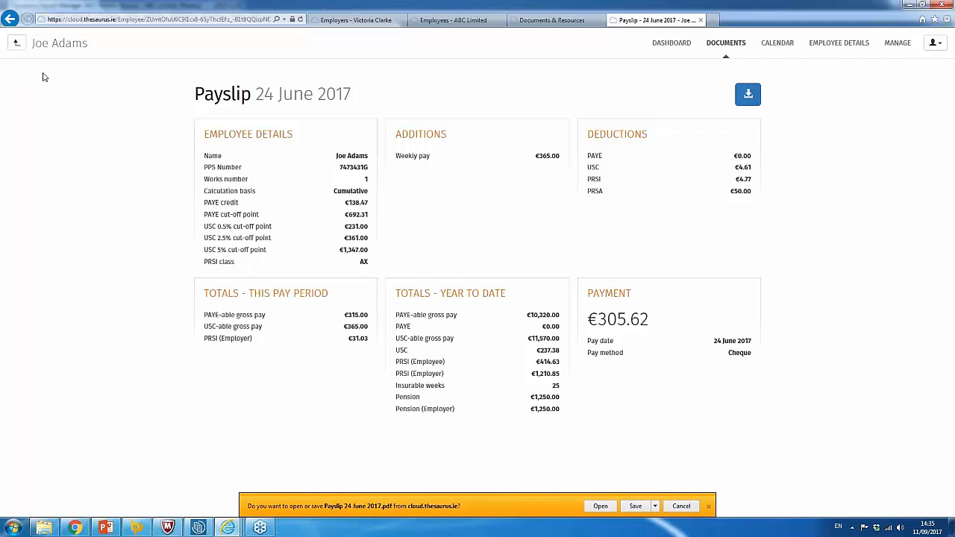
click(721, 46)
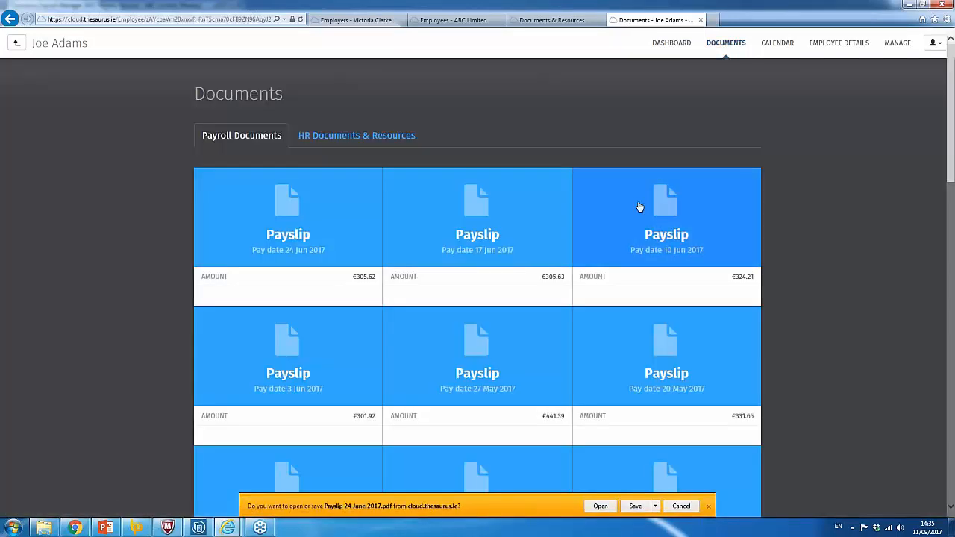
click(332, 139)
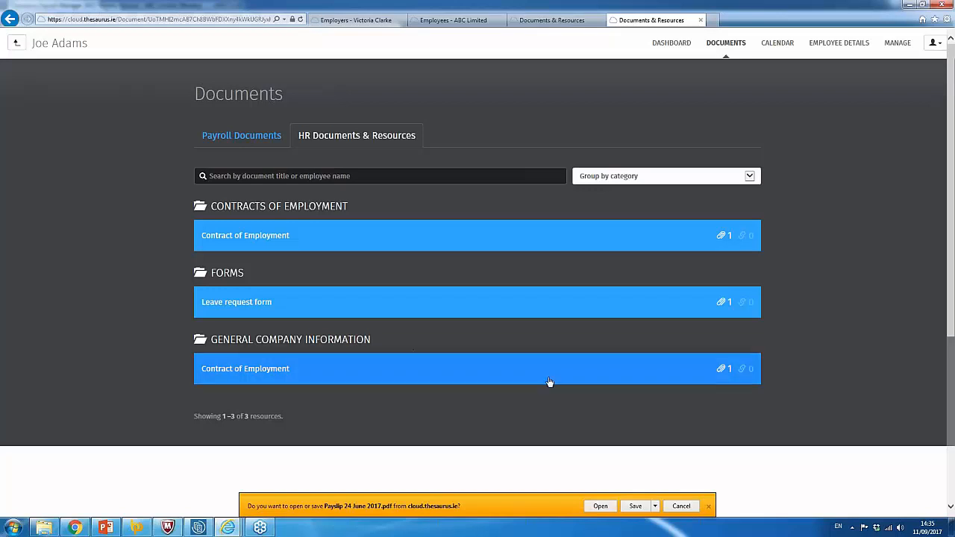
Scroll through the HR documents list, then go to the employee's CALENDAR.
scroll(550, 384, down, 1)
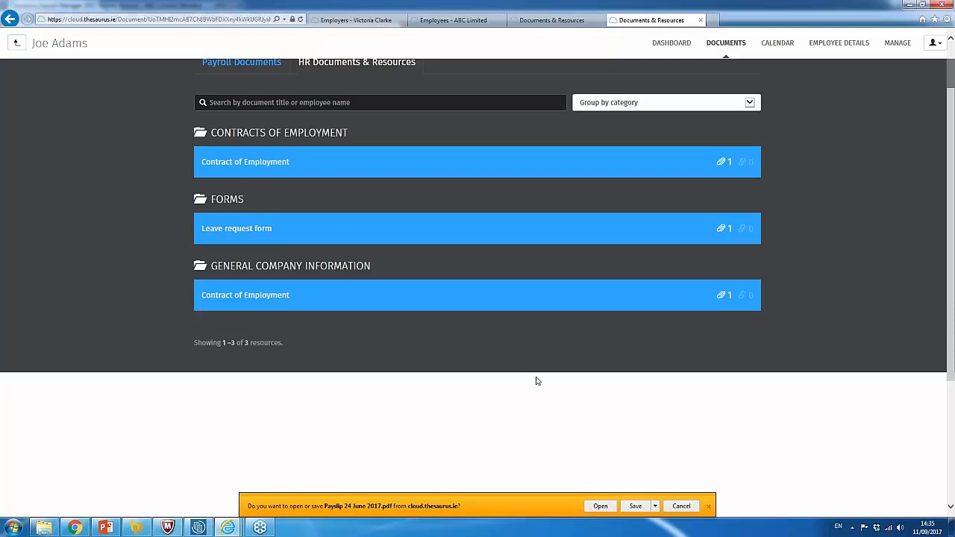
scroll(537, 381, up, 1)
scroll(537, 299, up, 1)
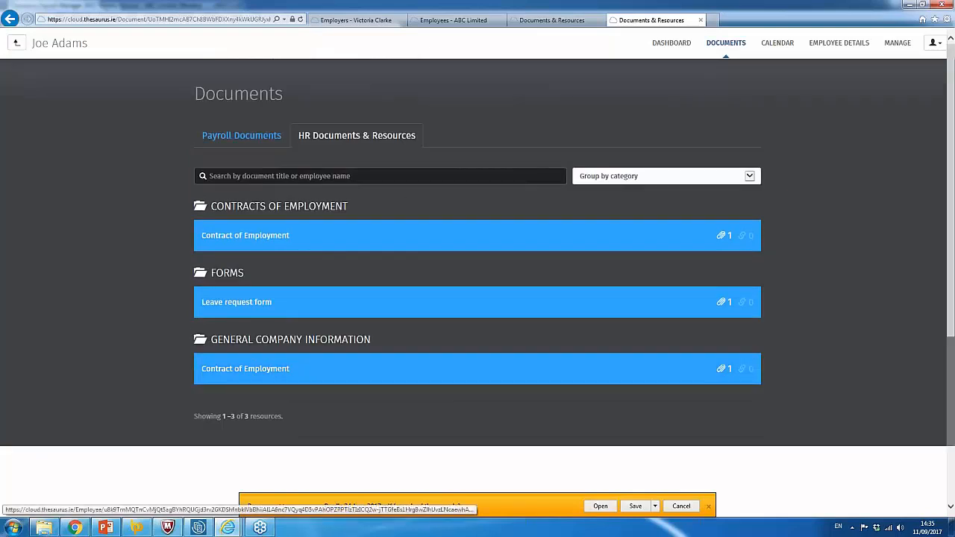
click(778, 44)
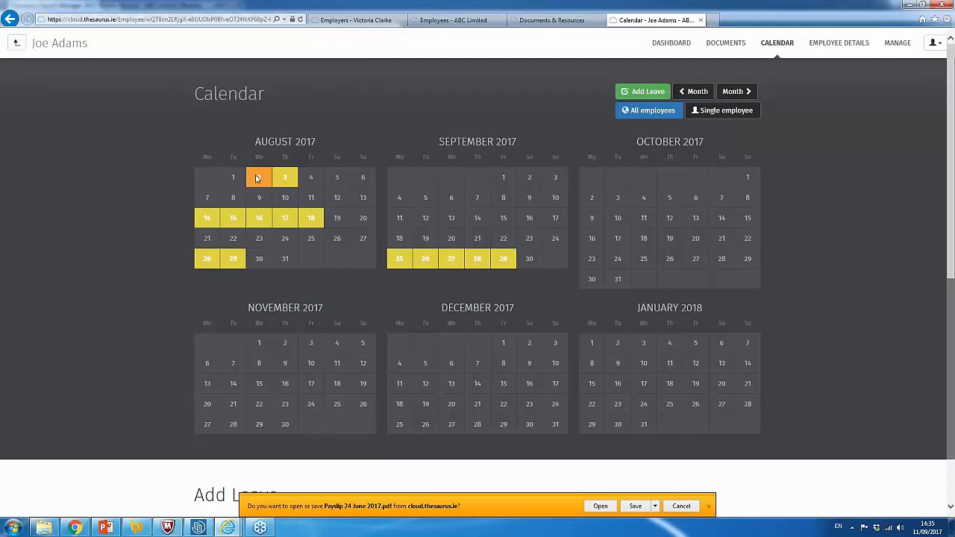
Move the calendar back three months to May 2017, check a leave day, then view EMPLOYEE DETAILS.
click(684, 94)
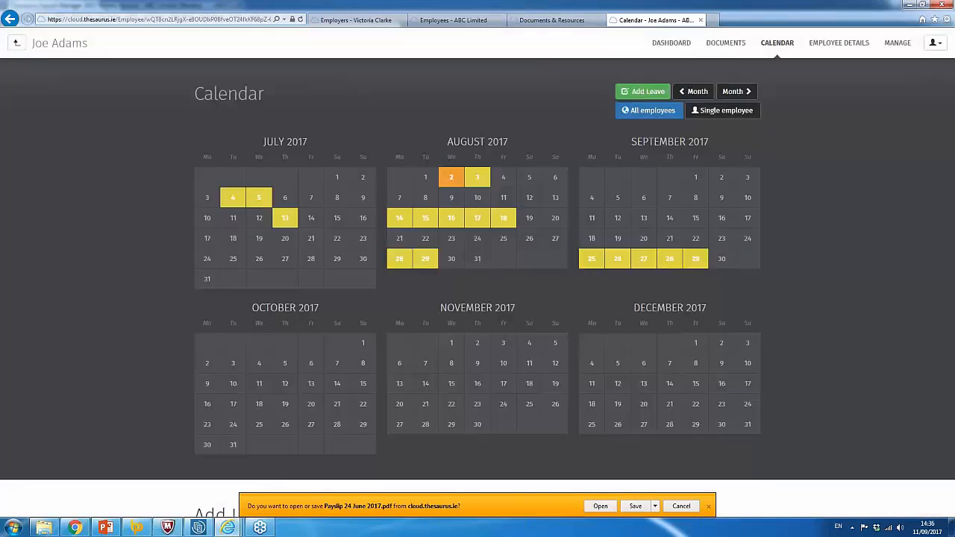
click(684, 94)
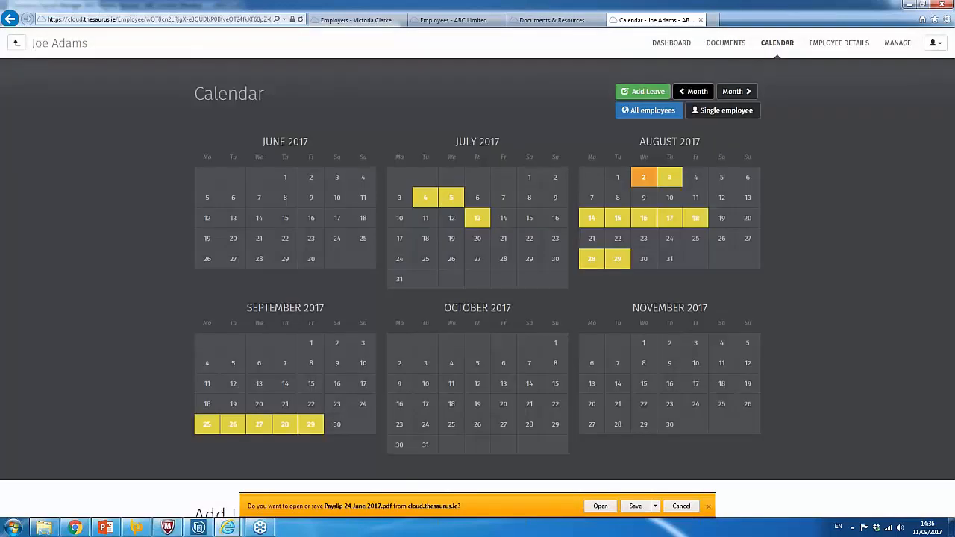
click(684, 93)
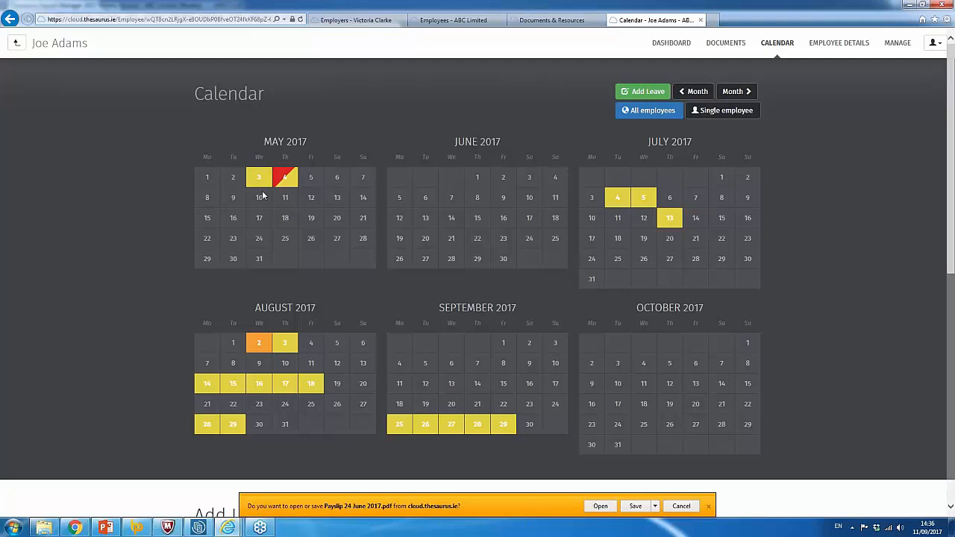
mouse_move(266, 187)
click(840, 44)
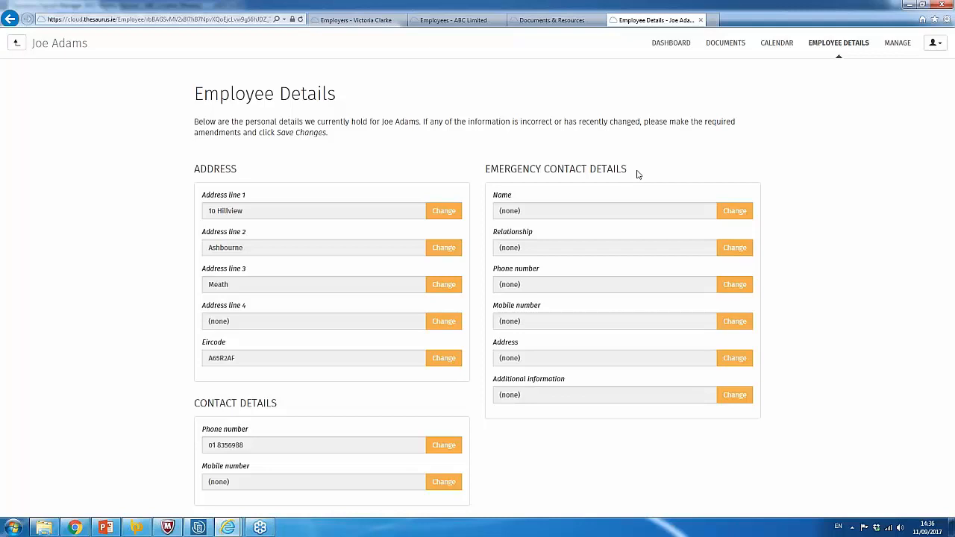
View the employee's MANAGE options, then go back to ABC Limited's six employees.
click(902, 44)
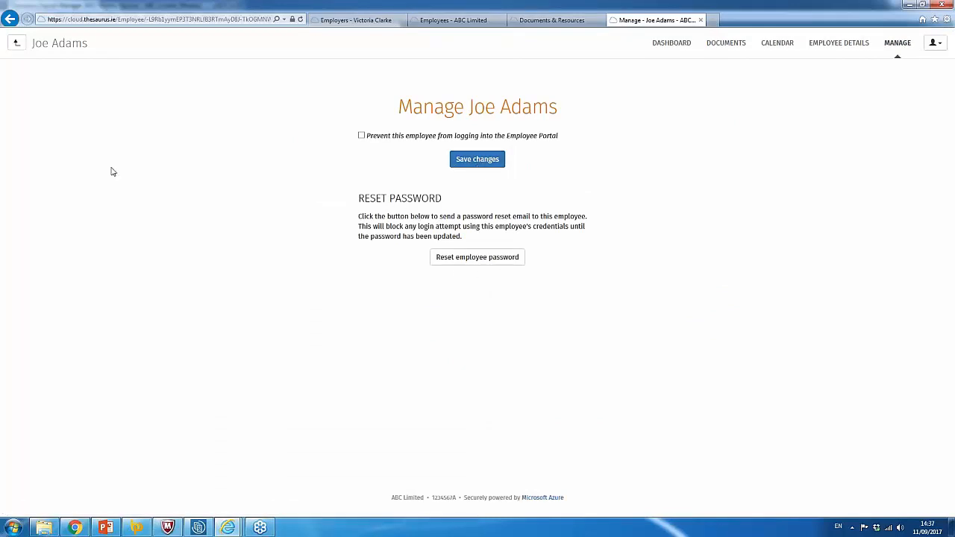
click(16, 46)
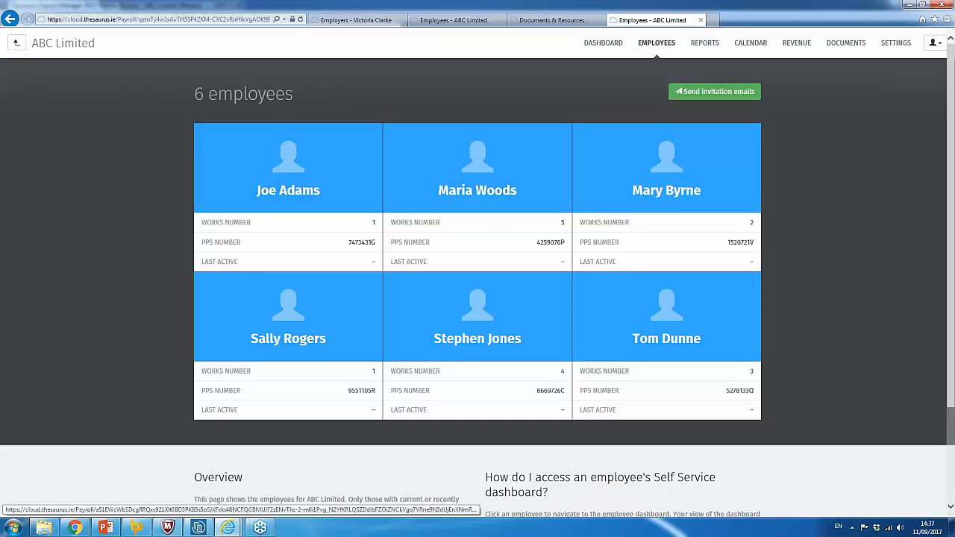
Run the Payroll Summary report under Reports and show its PDF/CSV export choices.
click(715, 53)
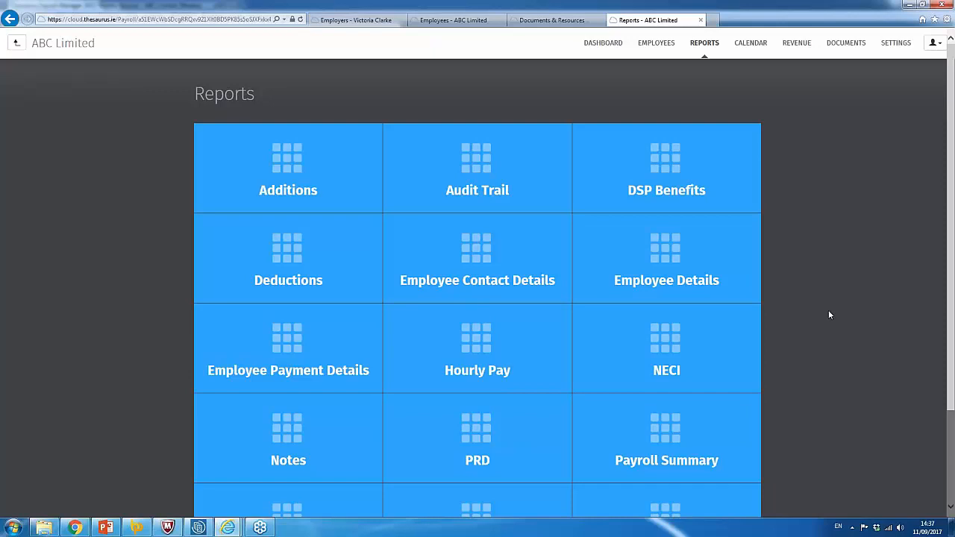
click(678, 437)
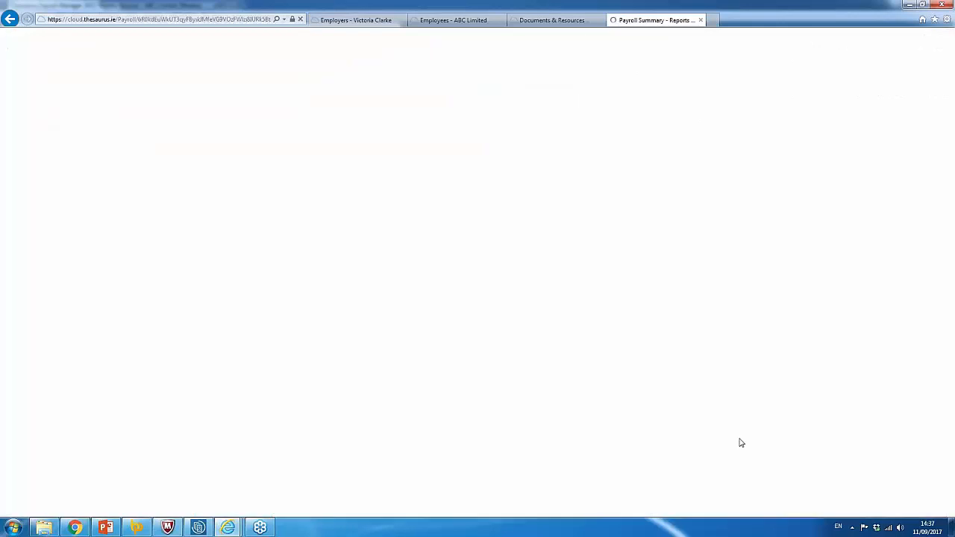
click(249, 295)
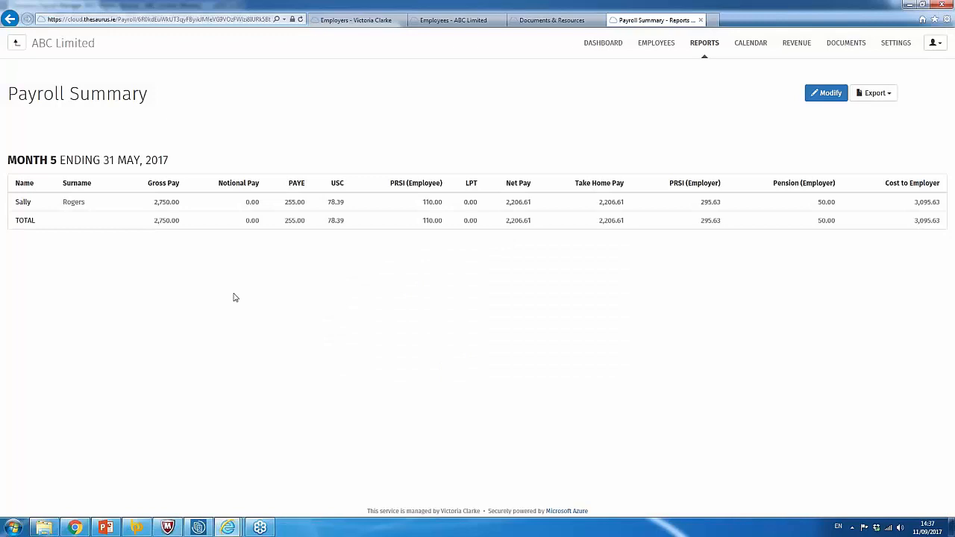
click(889, 96)
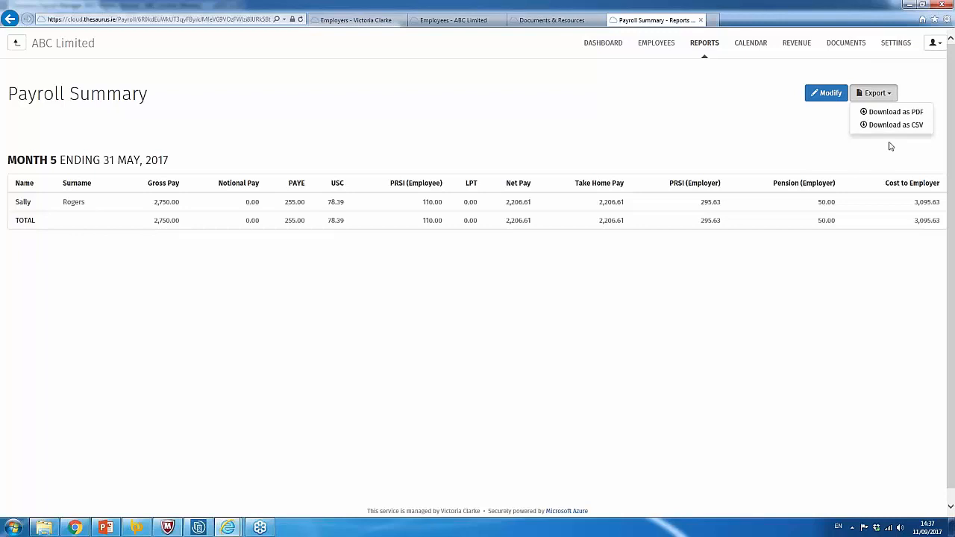
click(751, 45)
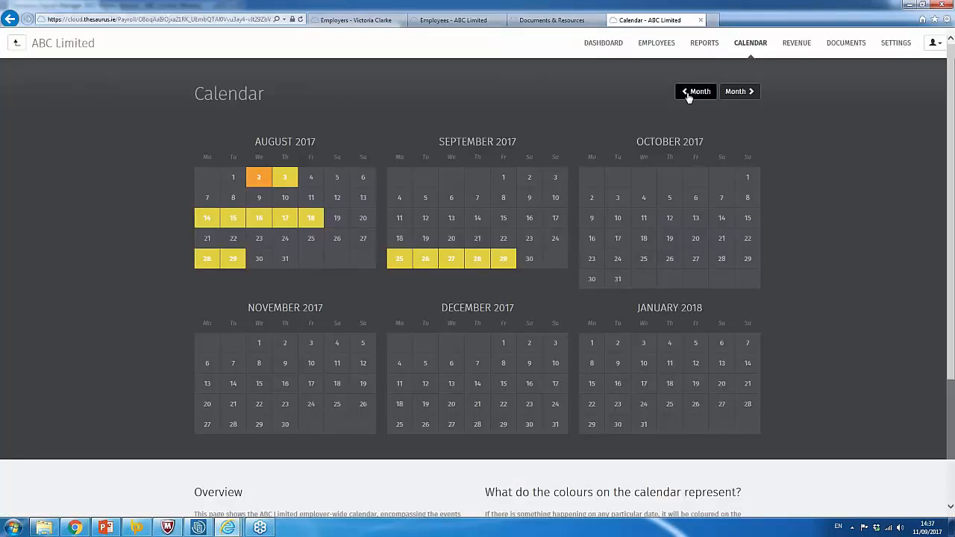
Step the employer calendar back to June 2017 and read the leave details on marked August dates.
click(689, 93)
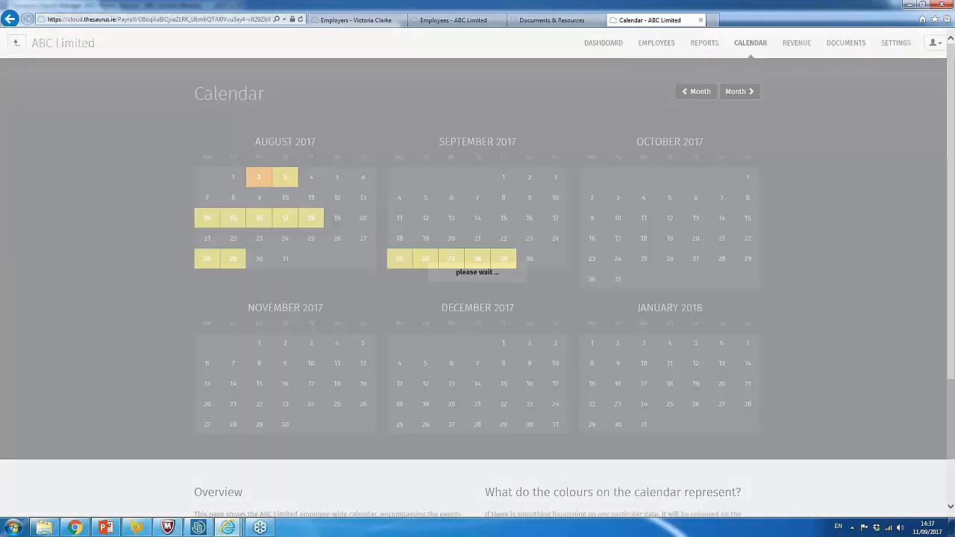
click(689, 93)
click(689, 93)
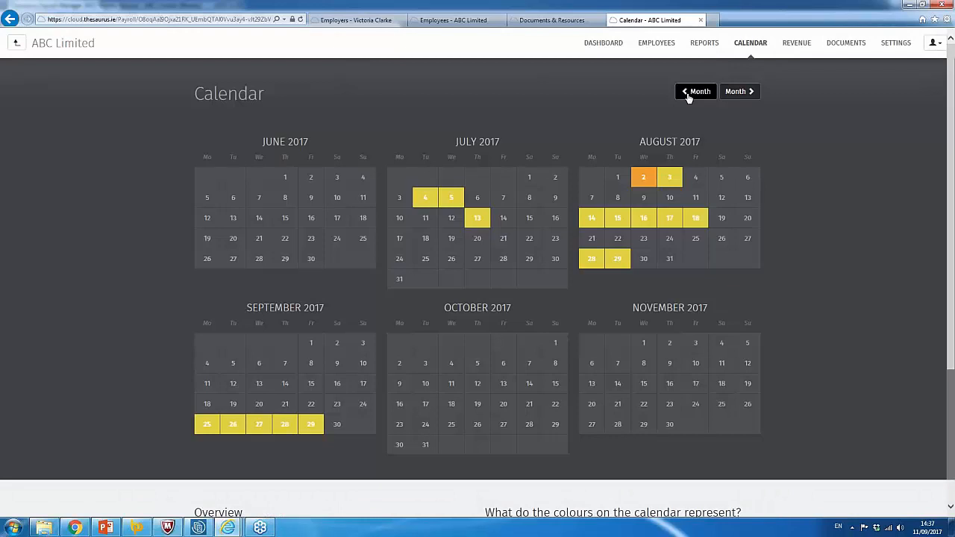
mouse_move(660, 228)
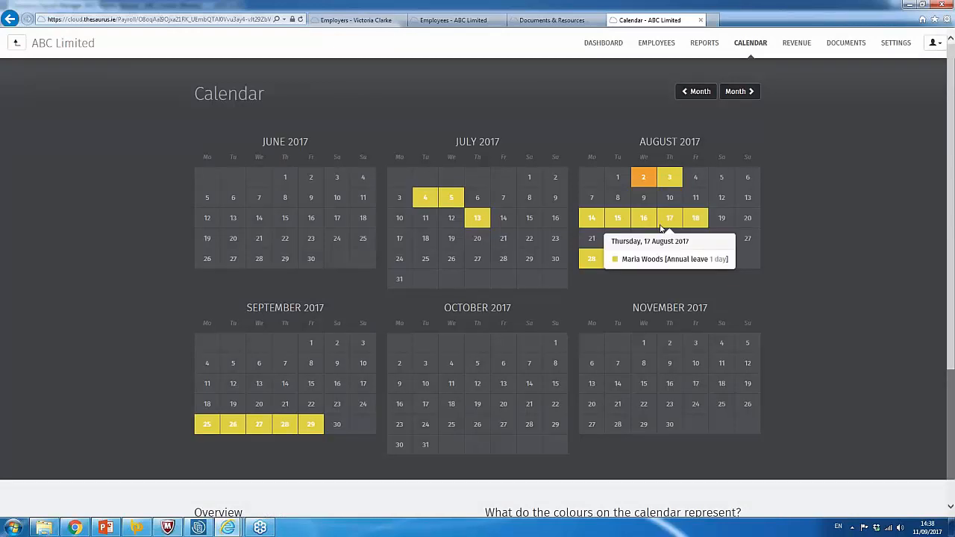
mouse_move(647, 181)
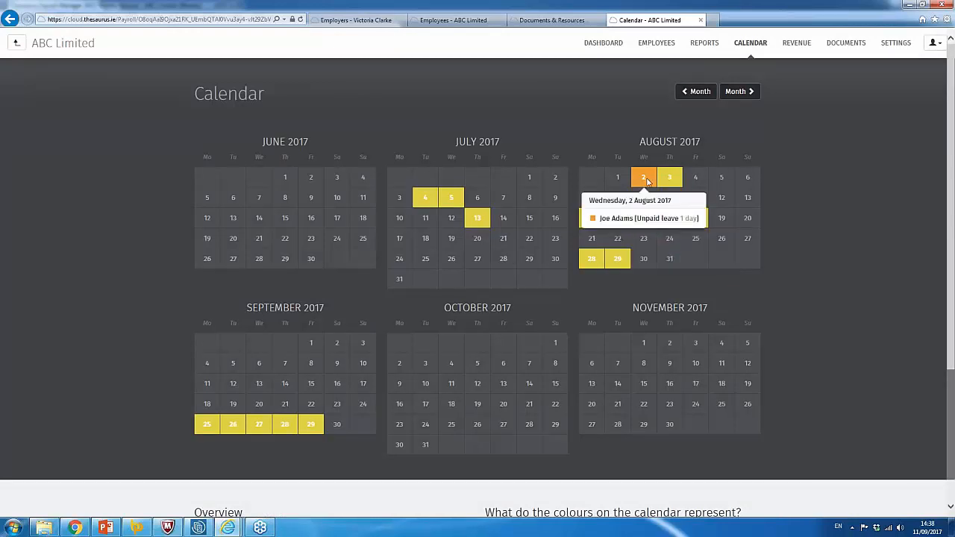
mouse_move(626, 267)
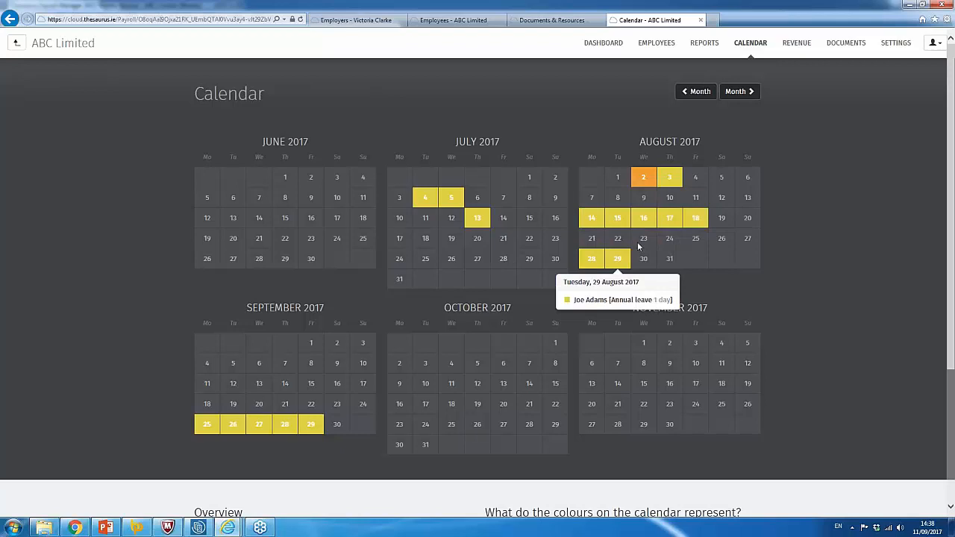
Review the January 2017 P30 return under Revenue, then bring up ABC Limited's Documents & Resources.
click(794, 47)
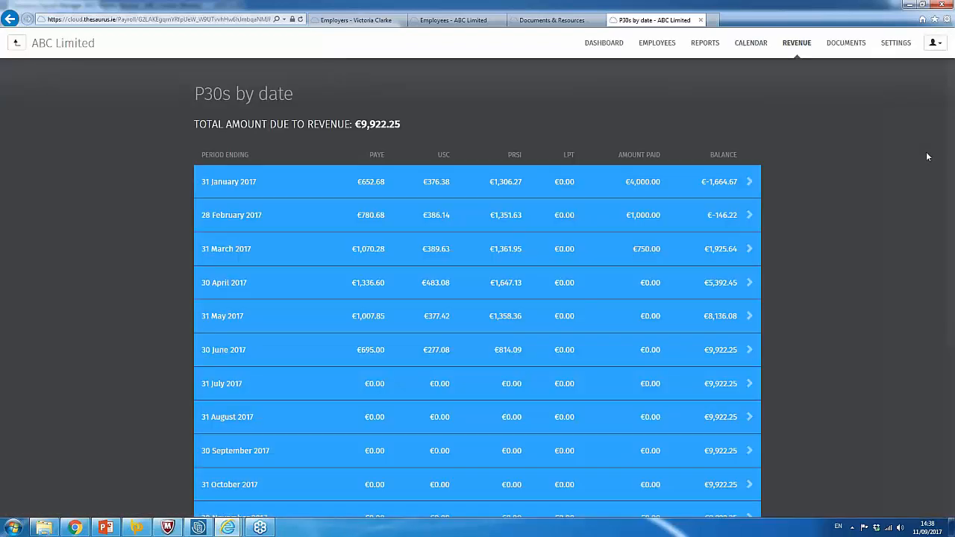
click(732, 190)
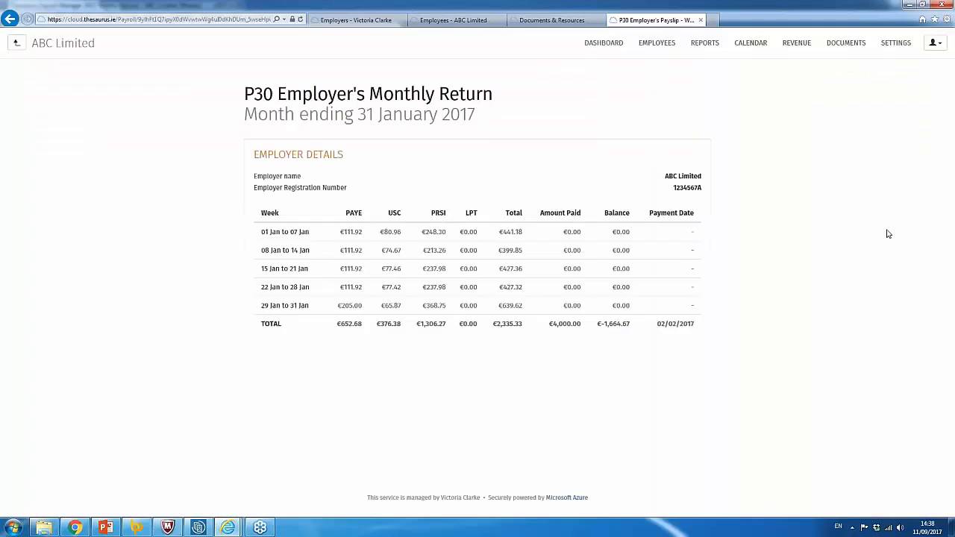
click(847, 43)
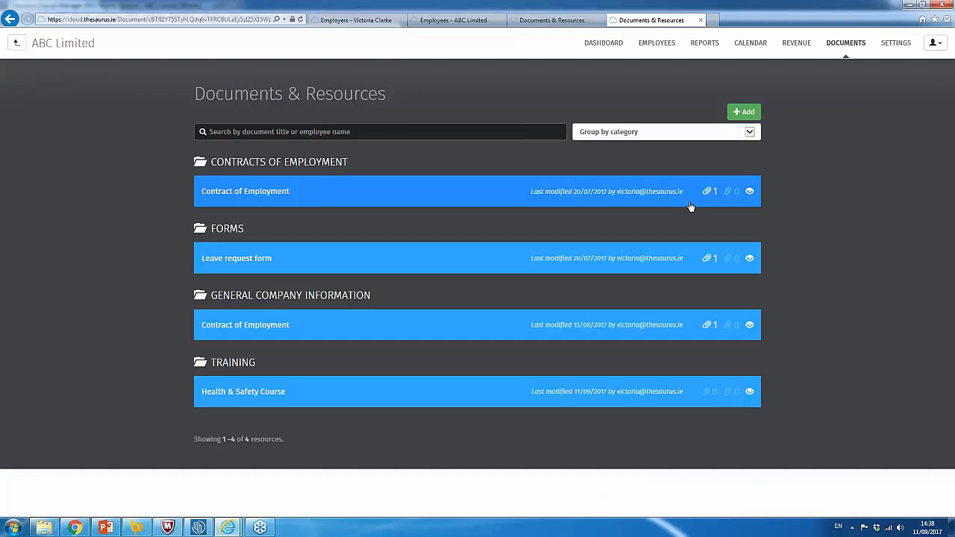
Glance at the grouping options, then start a new resource named 'Health & safety Training'.
click(749, 132)
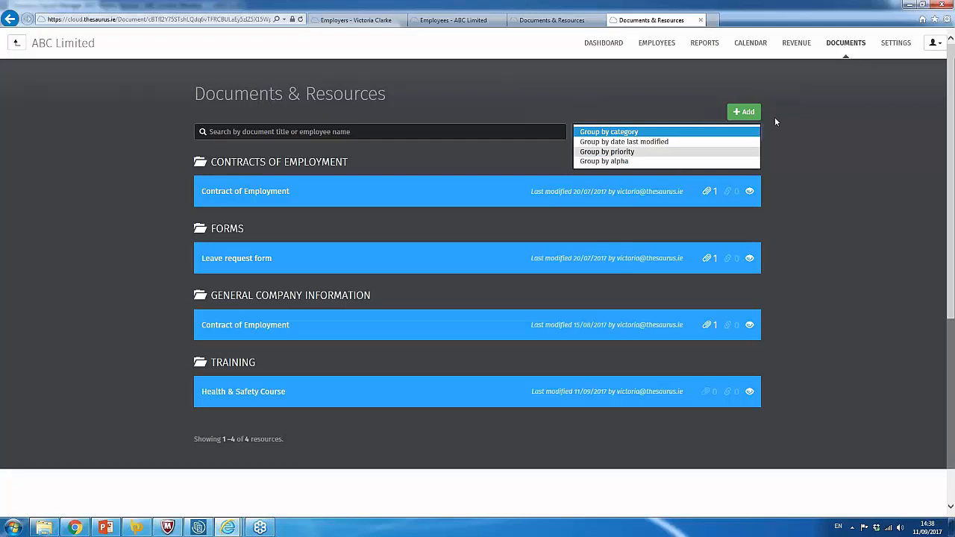
click(853, 138)
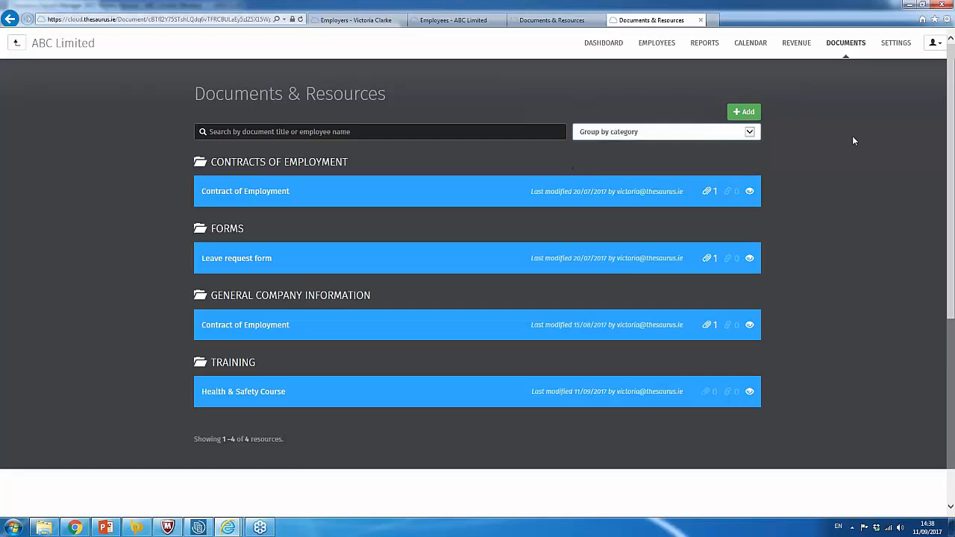
click(747, 114)
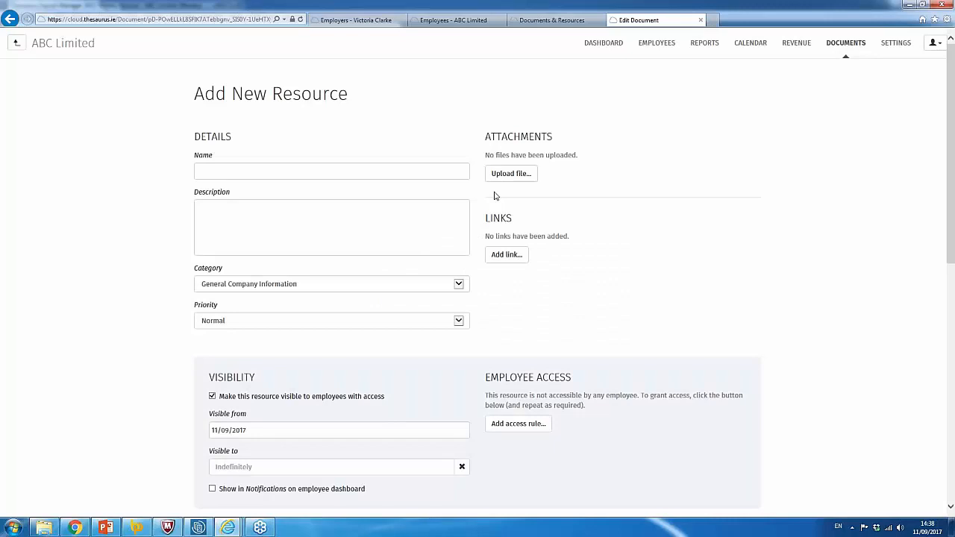
click(265, 176)
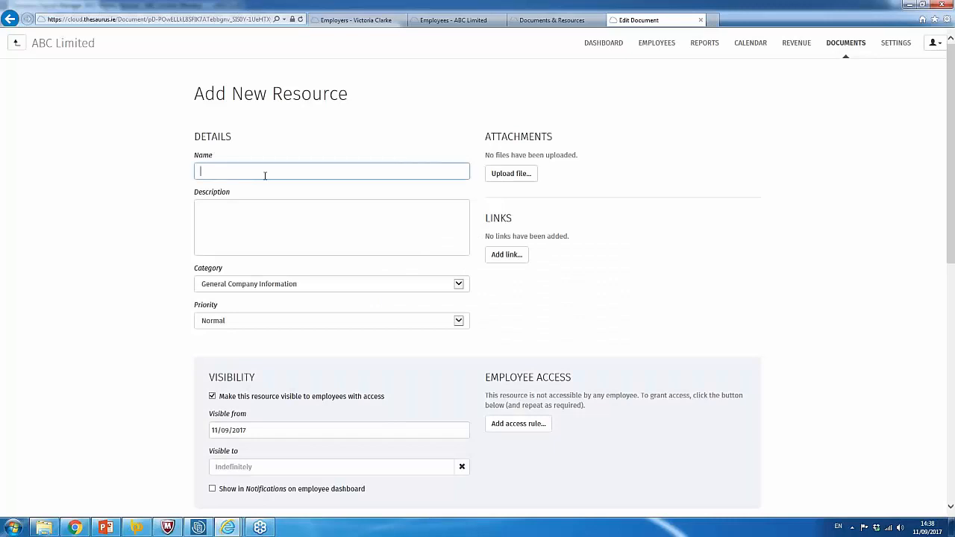
text(Health & safety)
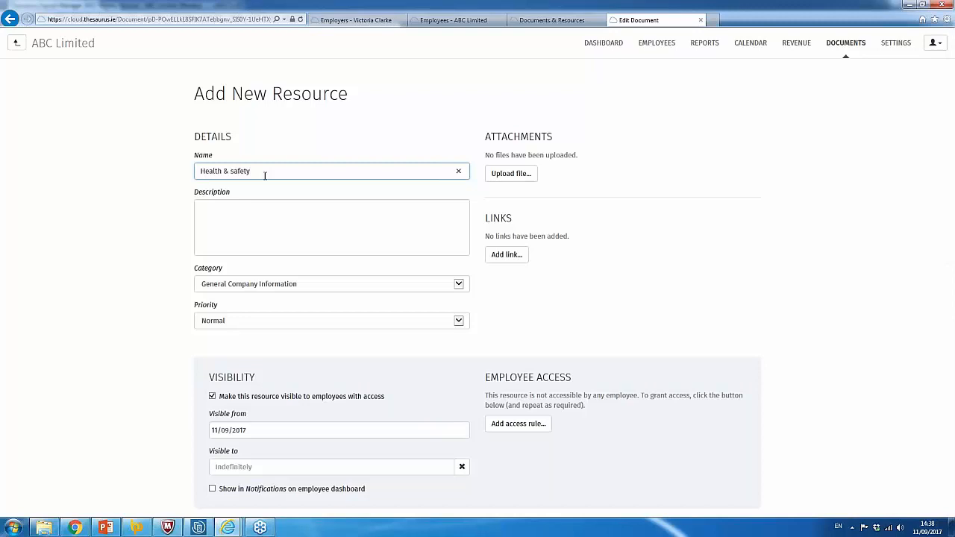
text( Training)
Set category Training and priority High, show it in notifications, and append '20th Sept' to the name.
click(459, 285)
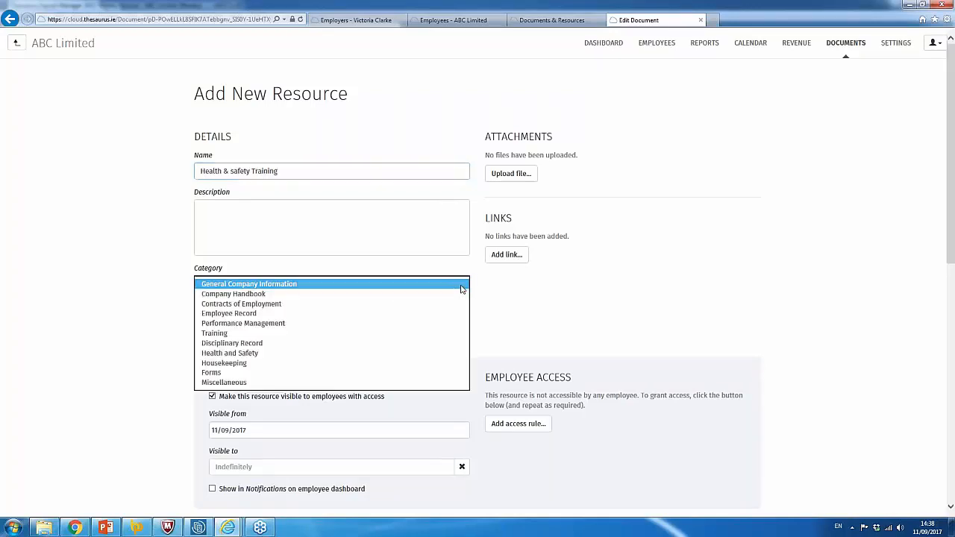
click(359, 336)
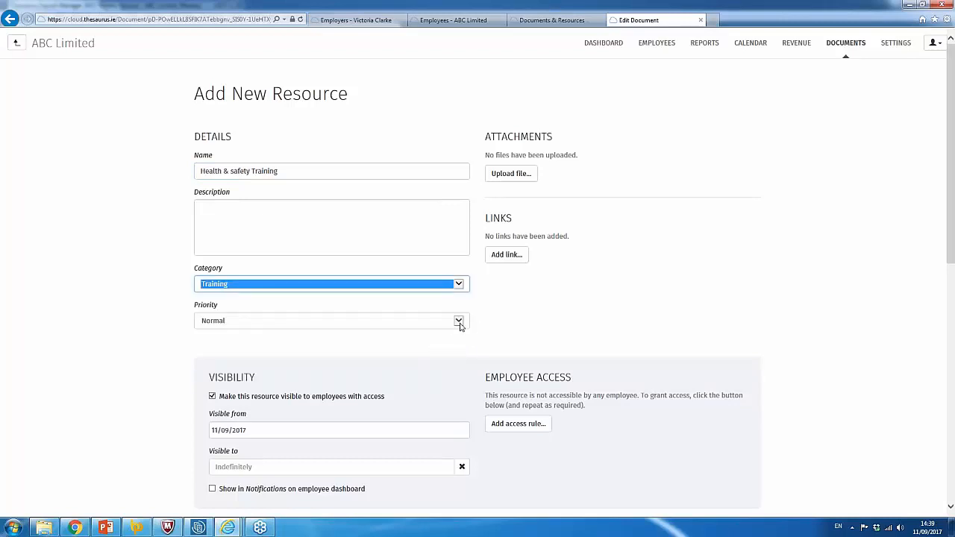
click(461, 322)
click(411, 332)
scroll(471, 371, down, 2)
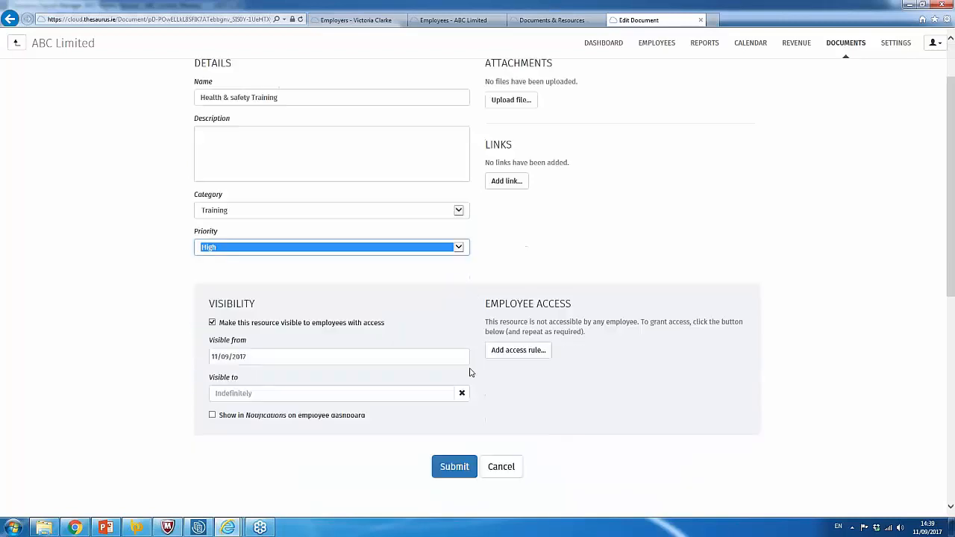
click(213, 416)
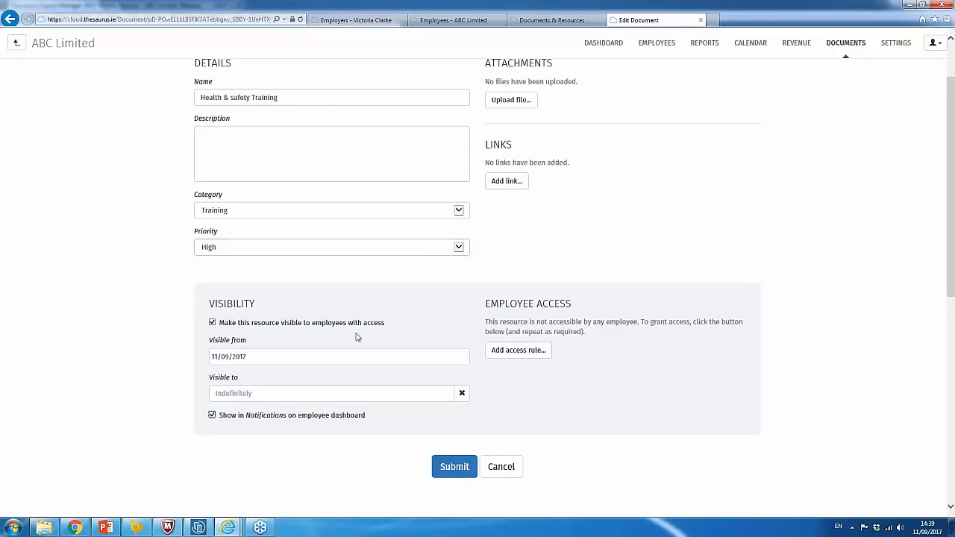
click(294, 96)
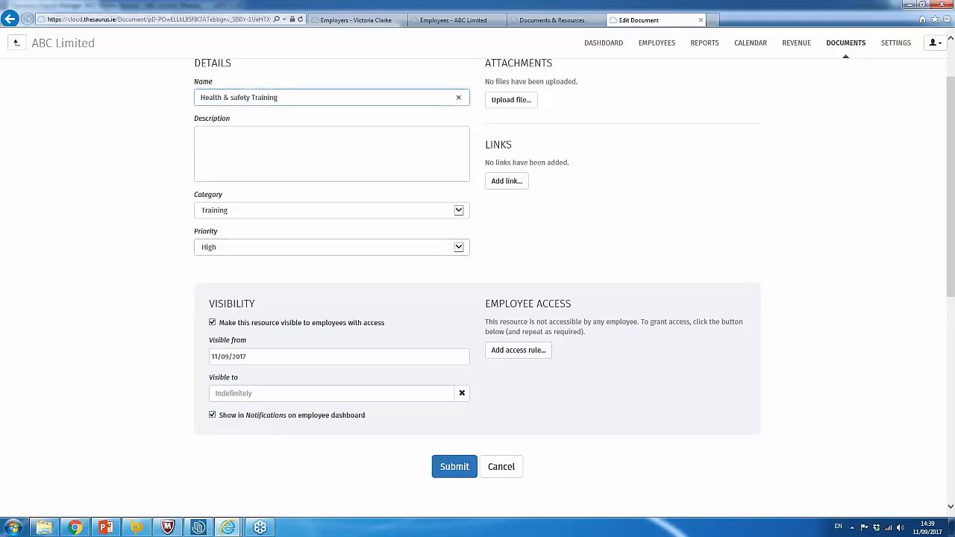
text(20th Sept)
Add an All employees access rule, submit the resource, and dismiss the saved confirmation.
click(519, 350)
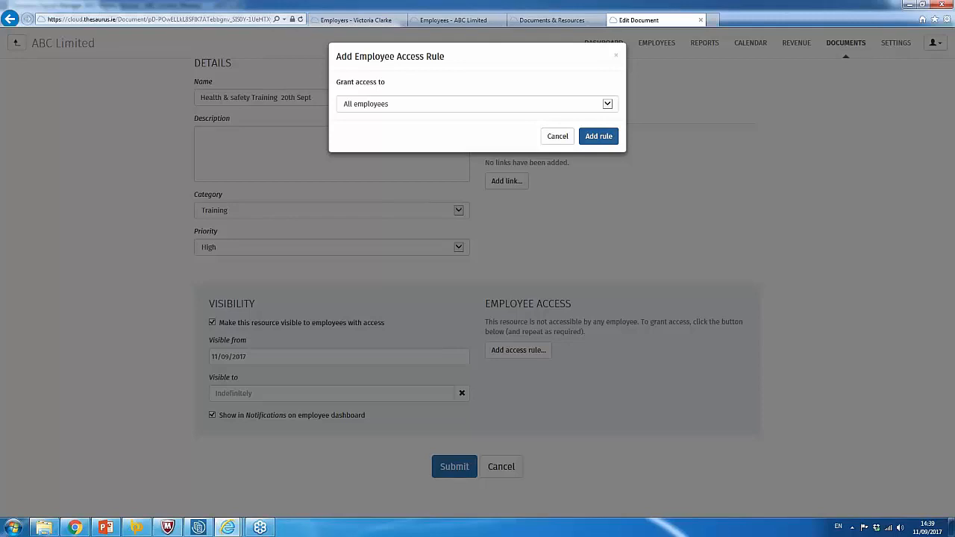
click(596, 137)
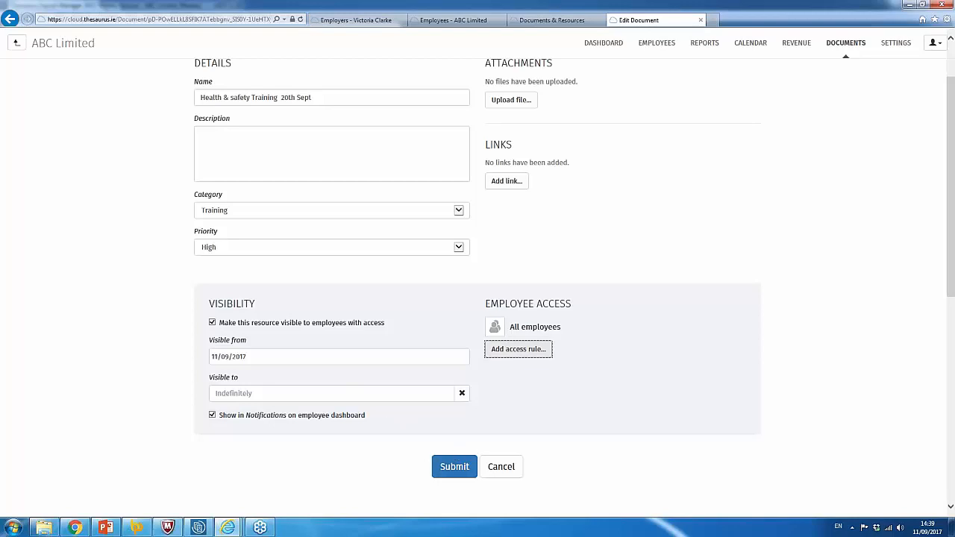
click(464, 468)
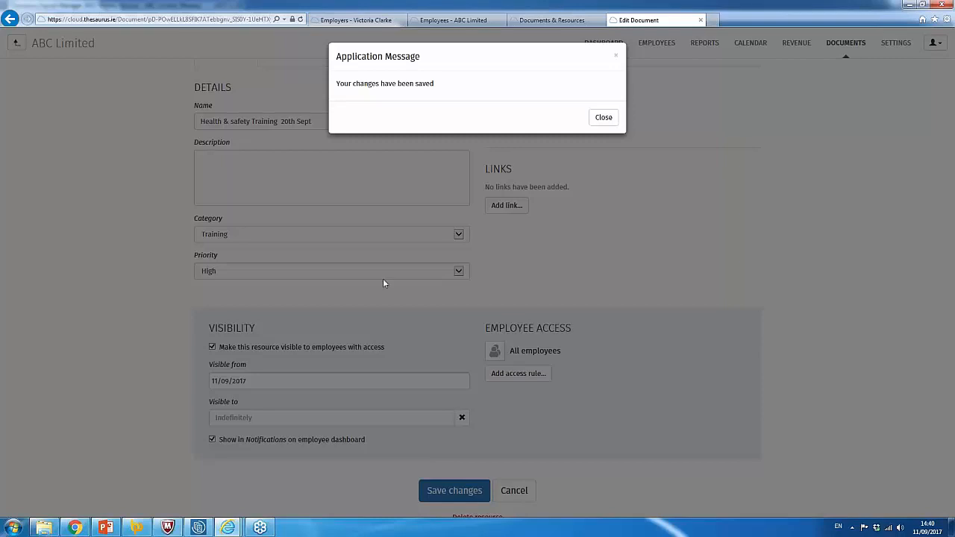
click(616, 55)
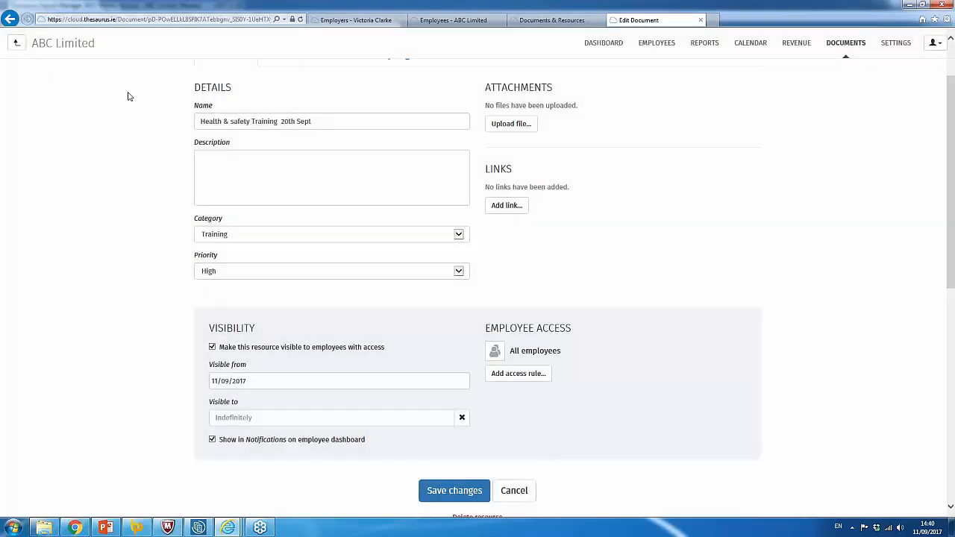
Check the Employer Details contact info and logo, then return to ABC Limited's Settings via Employers.
click(888, 42)
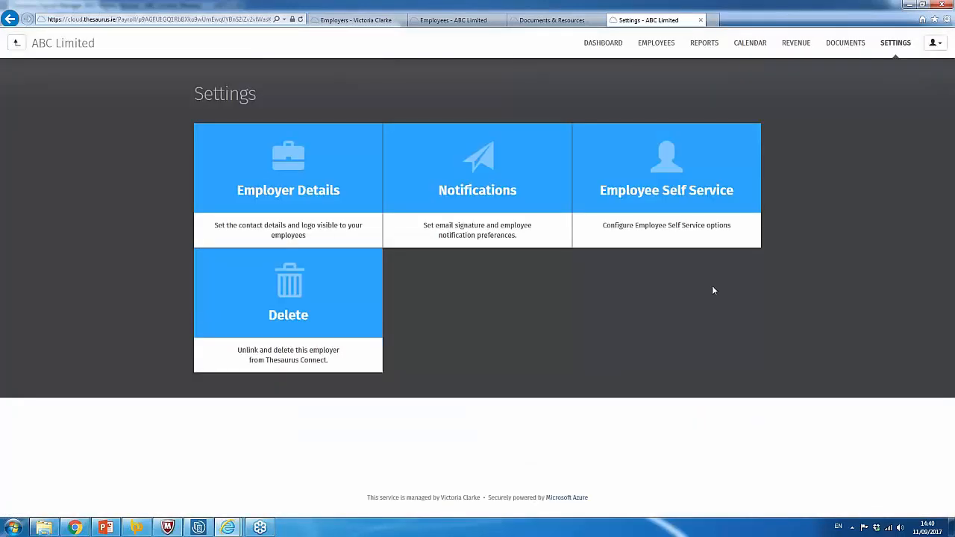
click(336, 188)
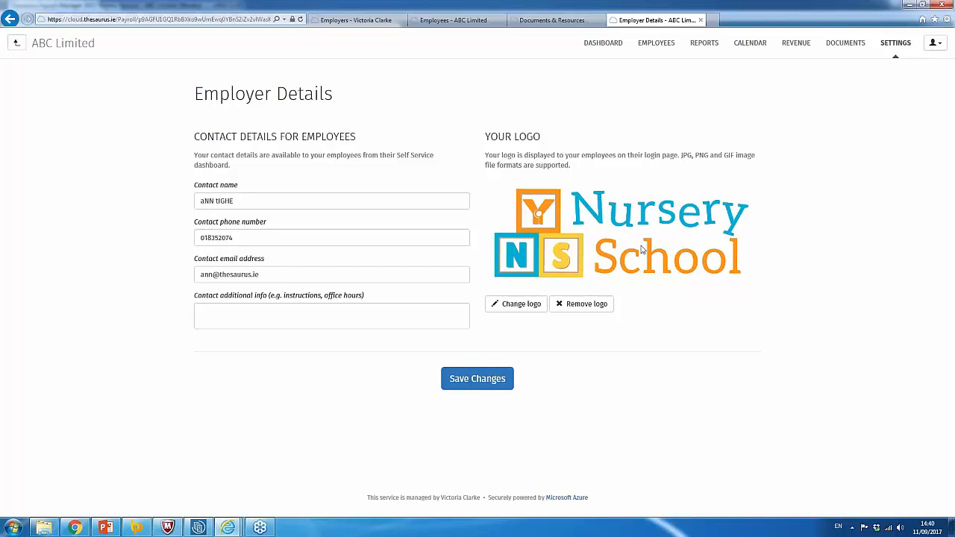
click(13, 43)
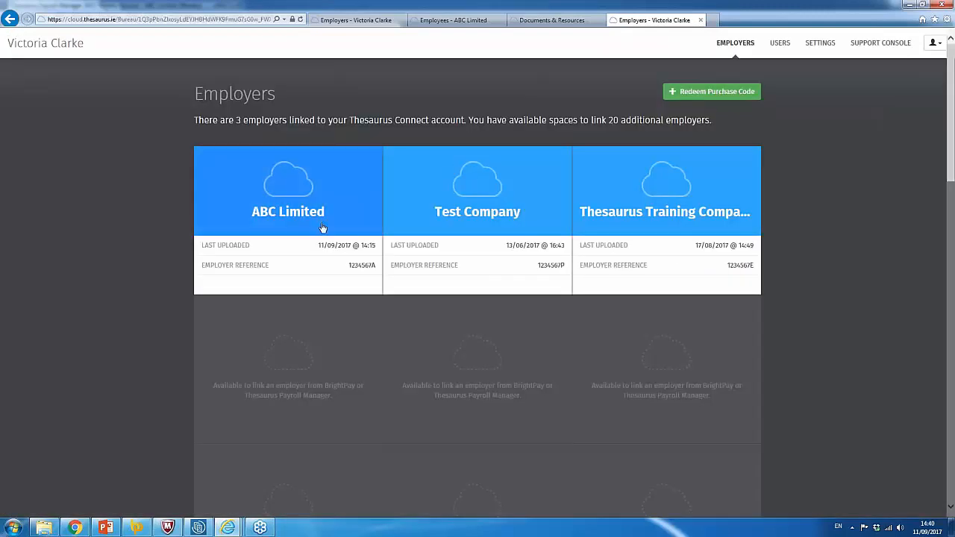
click(306, 216)
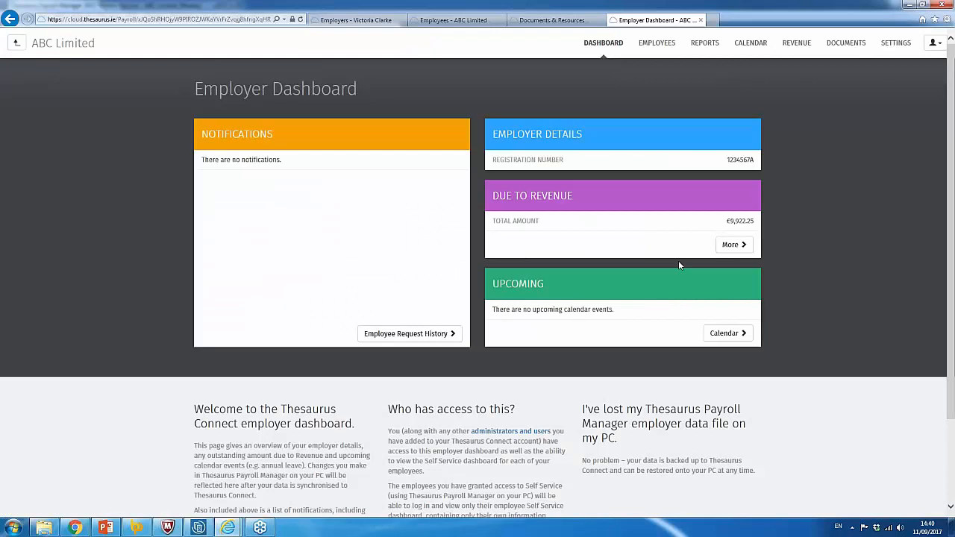
click(900, 45)
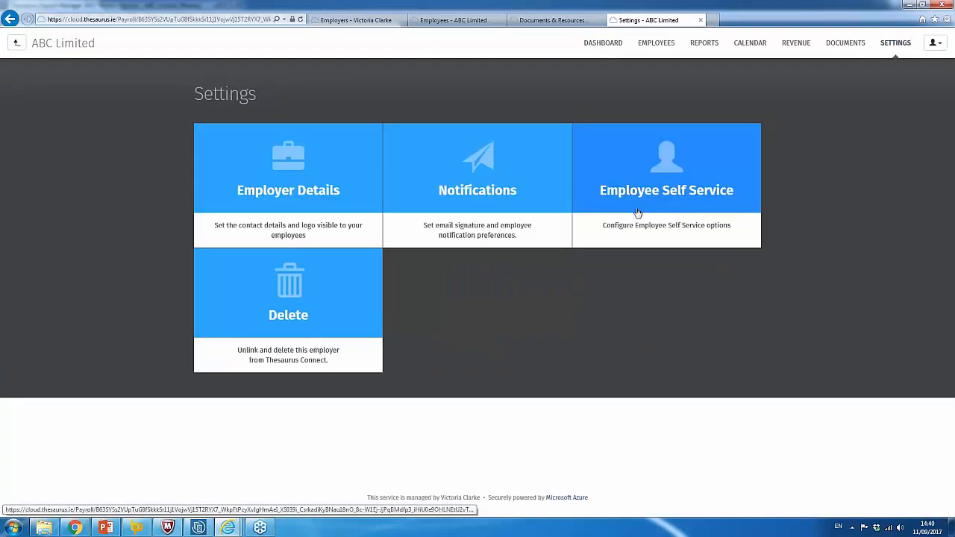
View the Employee Self Service options, leaving leave requests and detail updates unticked, then return to Settings.
click(681, 190)
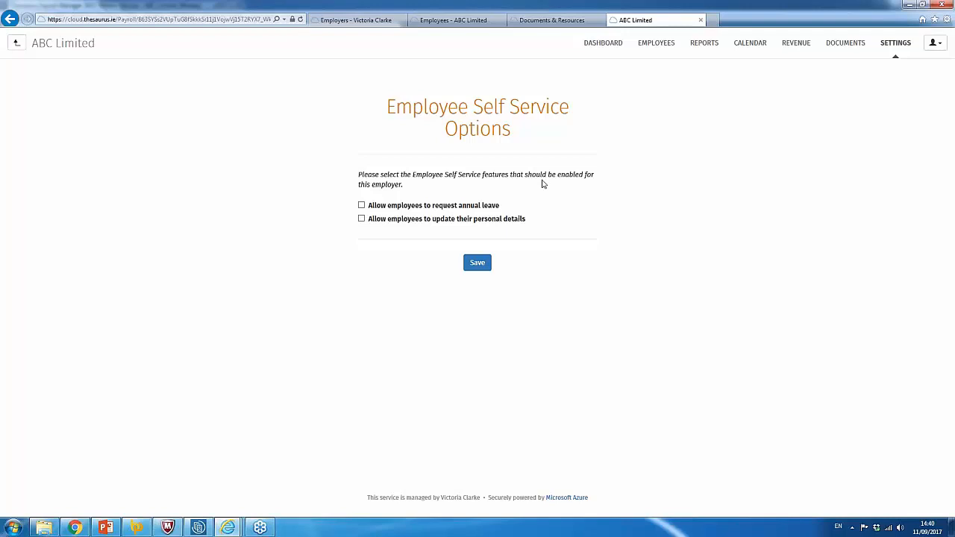
click(899, 43)
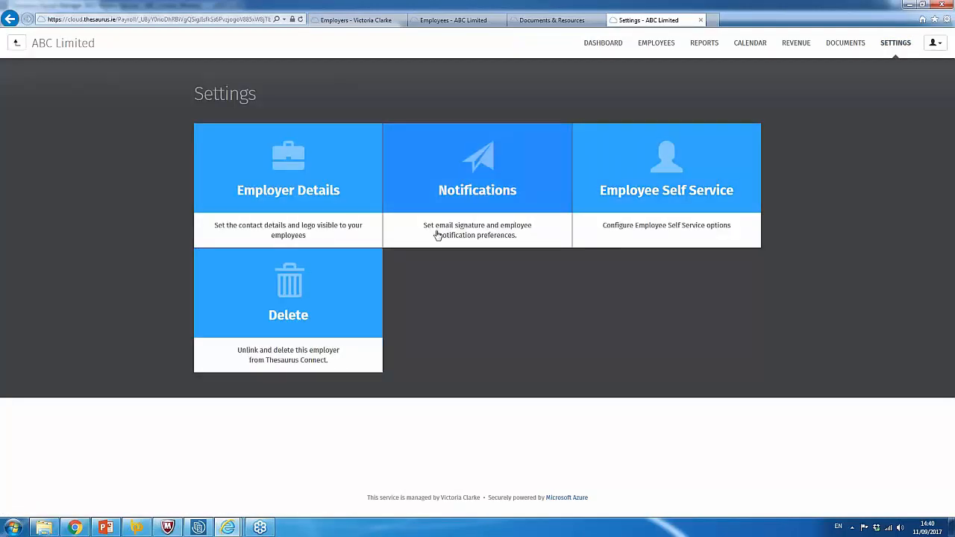
Turn on payslip and P45 notification emails in the Notifications settings.
click(528, 239)
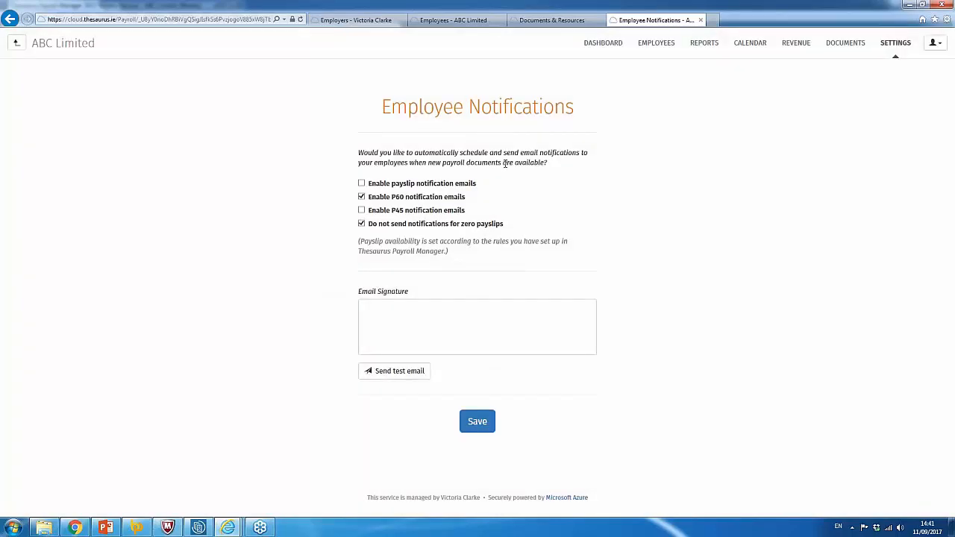
click(362, 183)
click(361, 210)
Enter a personal name as the email signature, save, and go back to Employers.
click(457, 321)
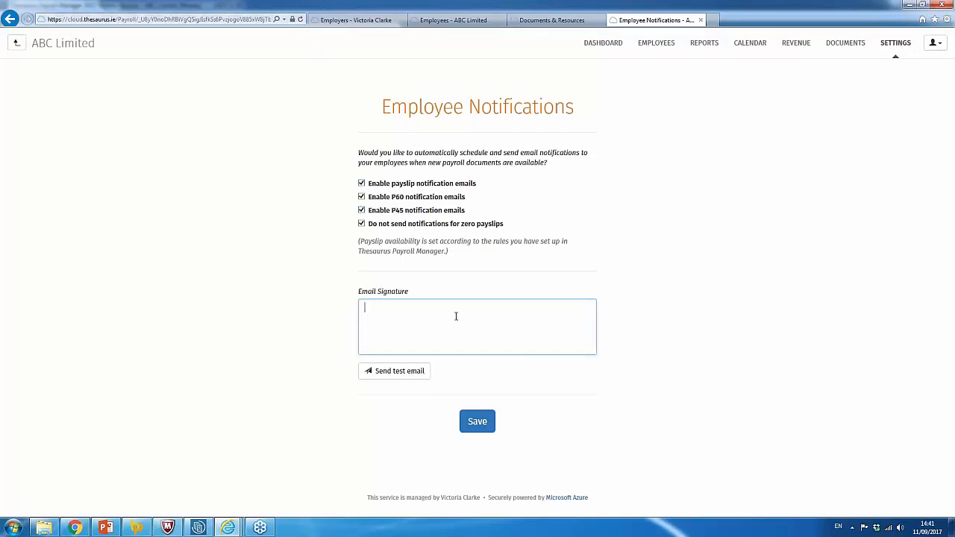
text(Tighe)
click(483, 424)
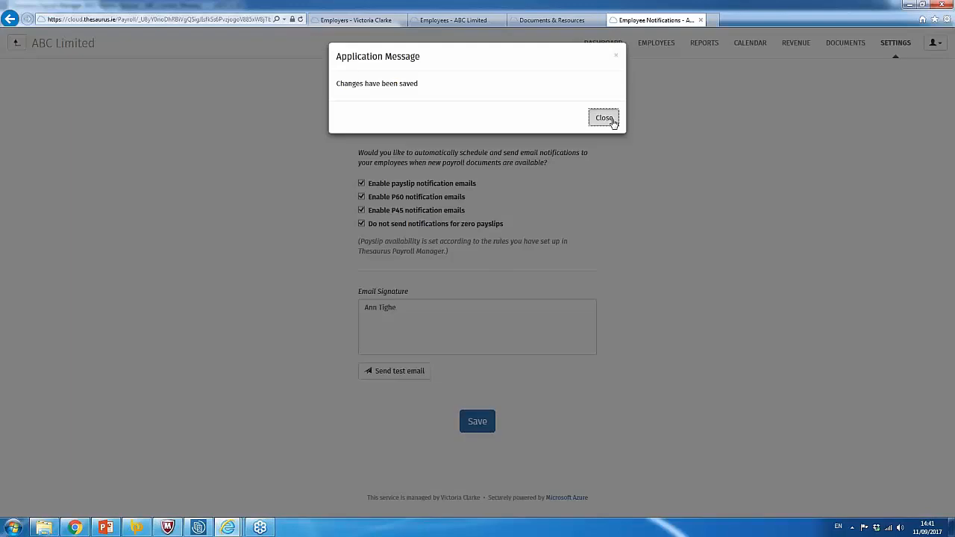
click(607, 119)
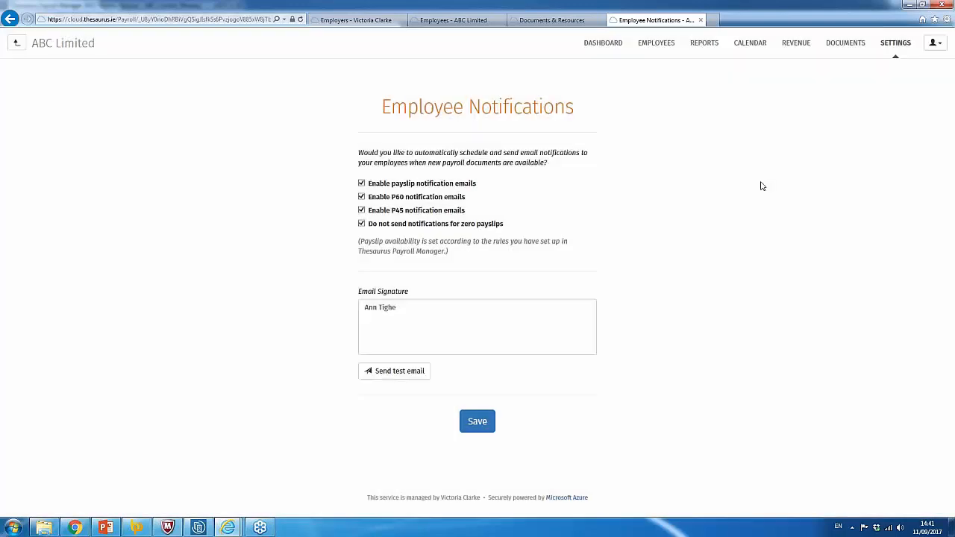
click(16, 43)
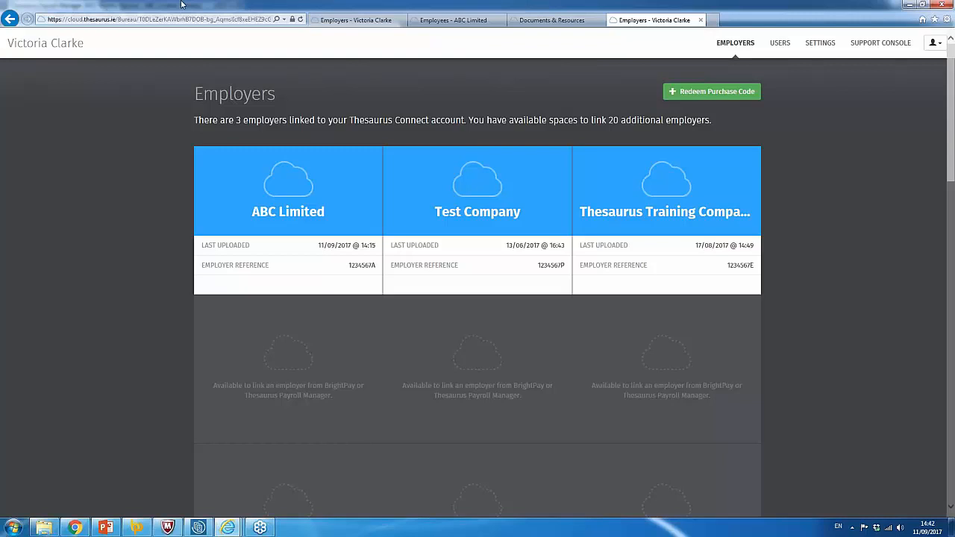
Open the Users page showing the two administrator accounts.
click(780, 46)
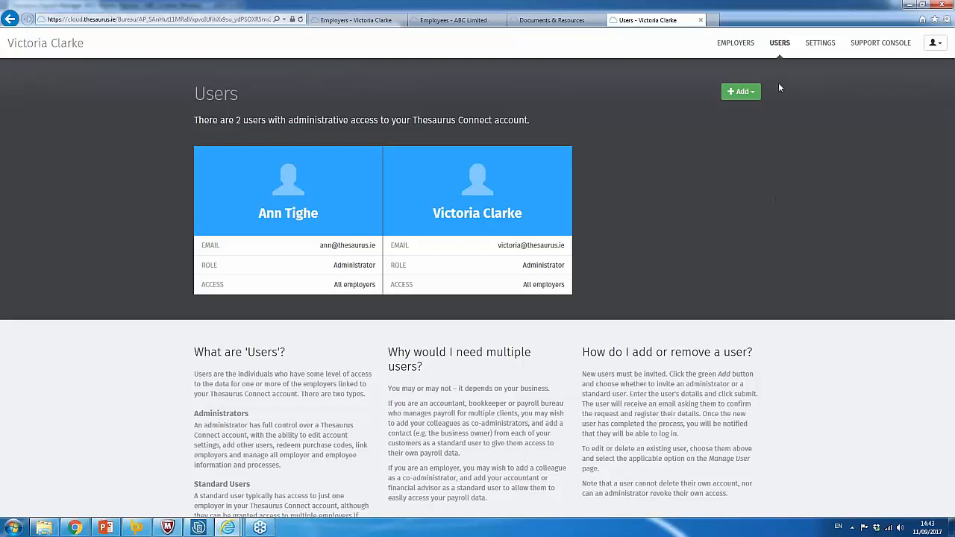
Start inviting a new standard user, entering the invitee's first name, last name and e-mail twice.
click(742, 91)
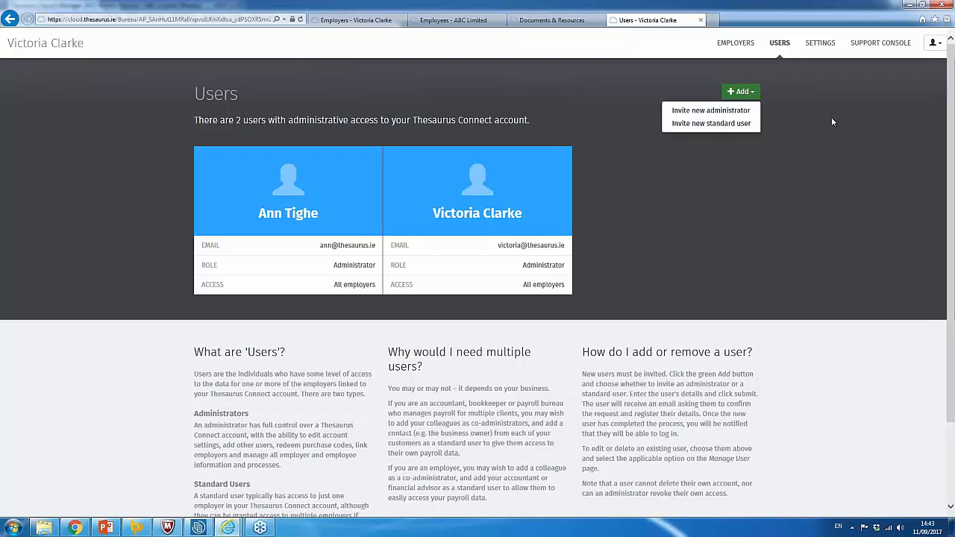
click(739, 124)
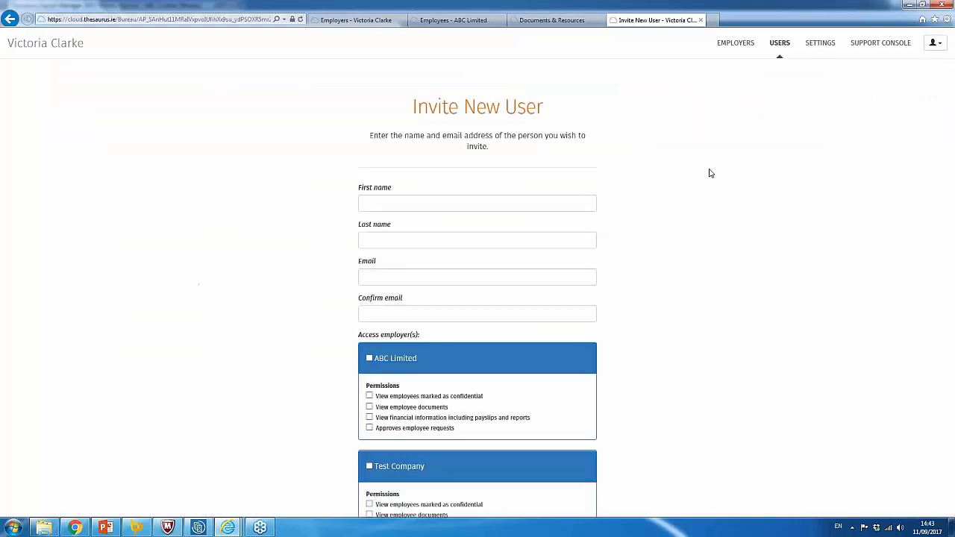
click(410, 208)
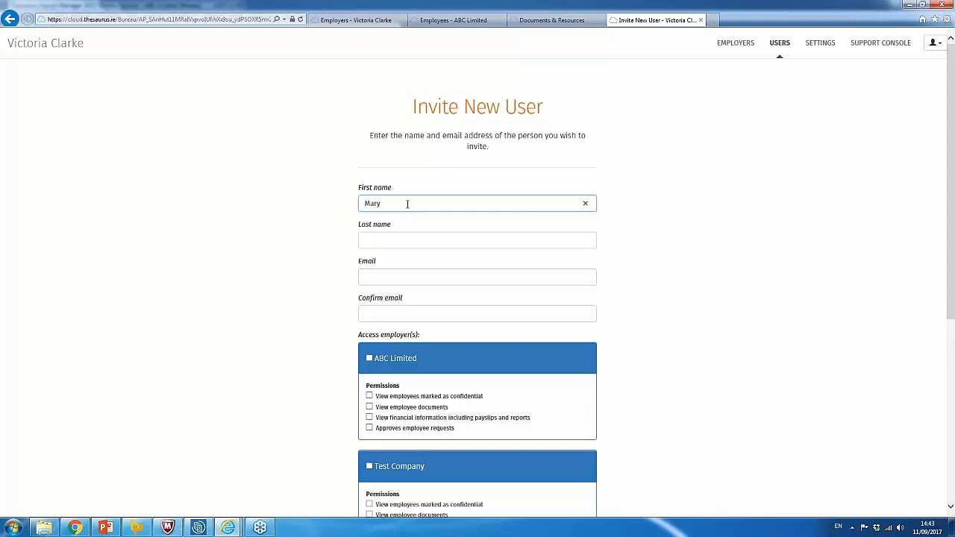
click(420, 240)
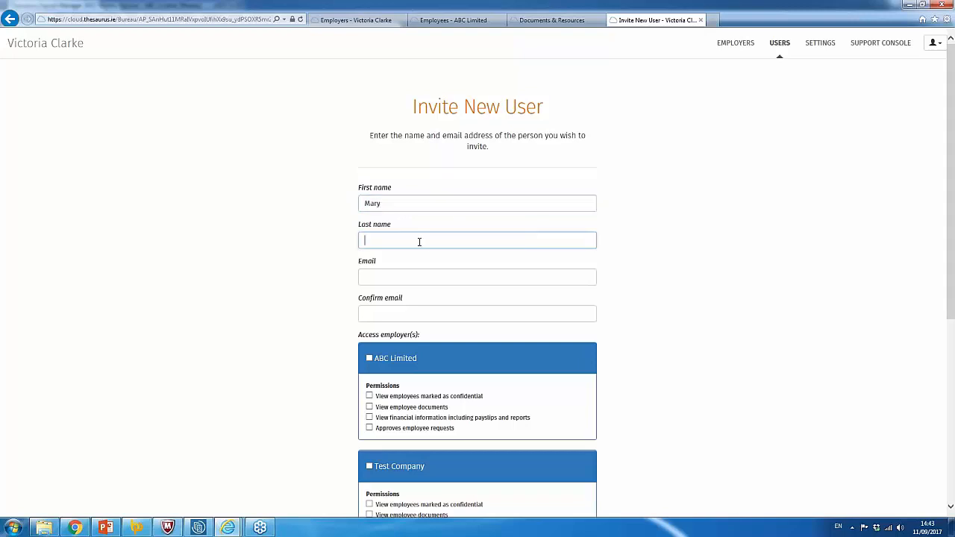
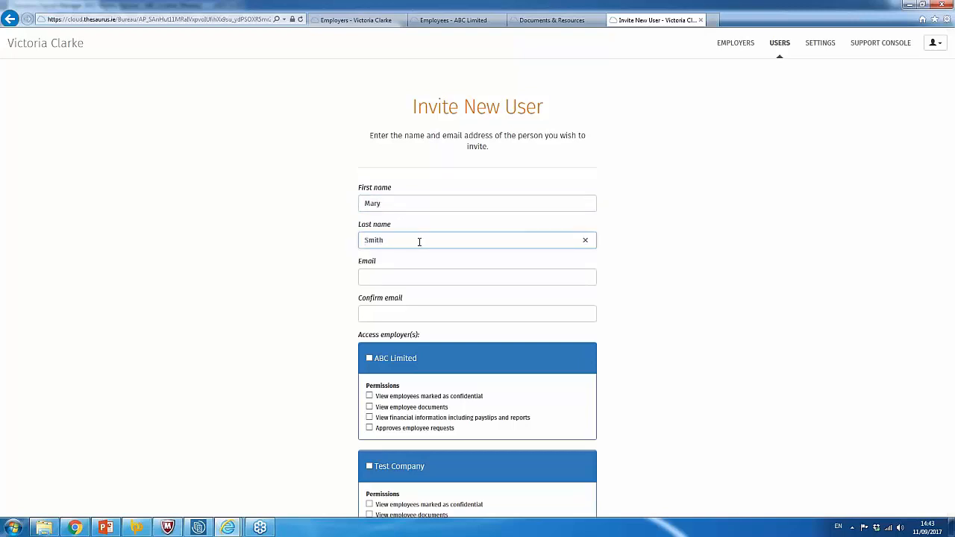
click(410, 277)
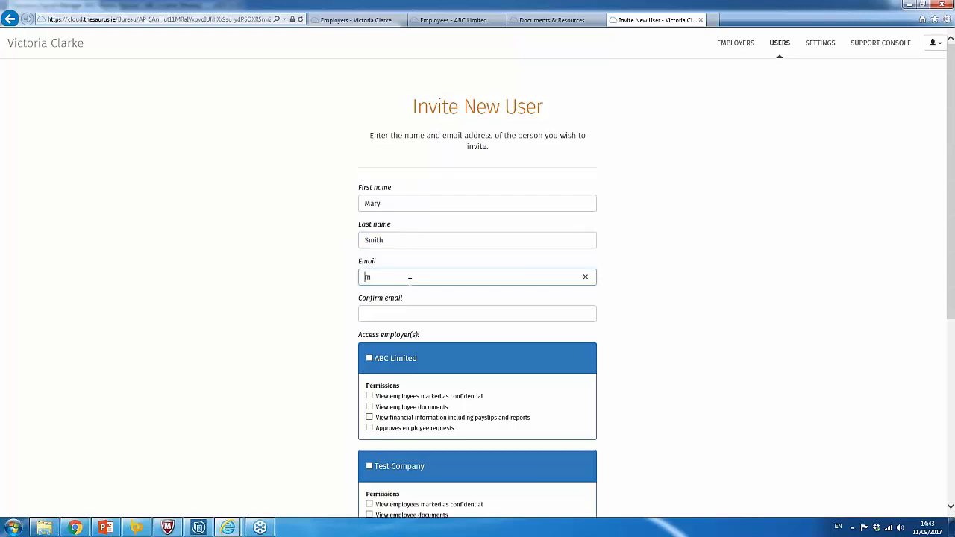
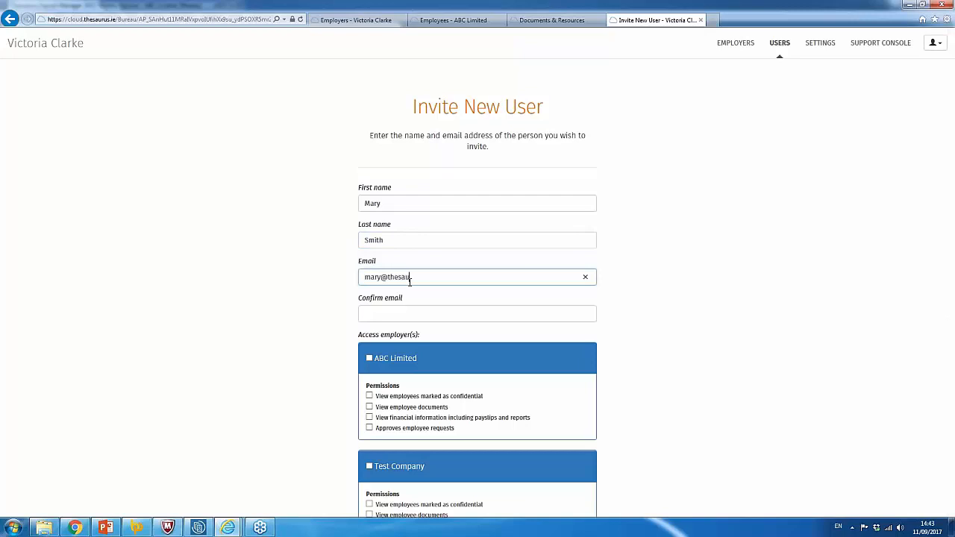
key(ctrl+shift+Left)
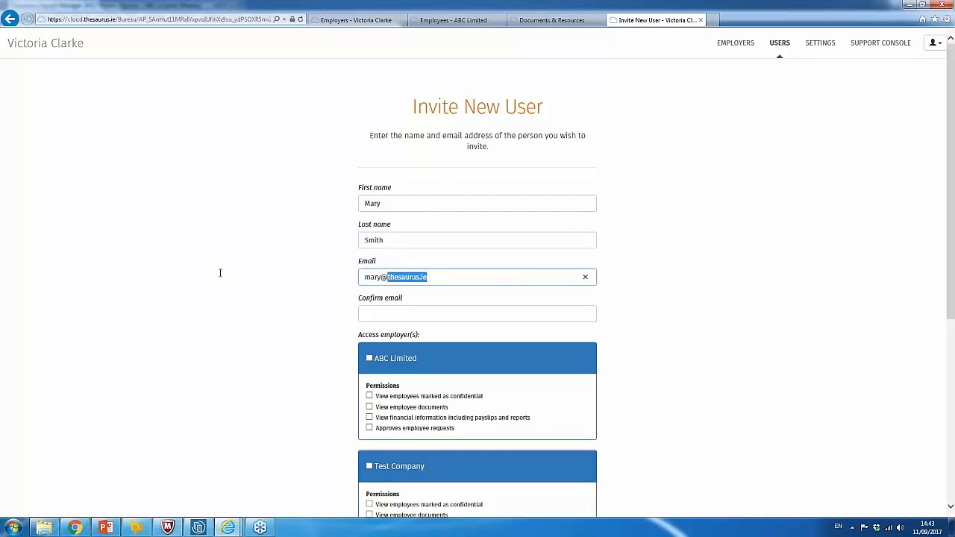
click(408, 314)
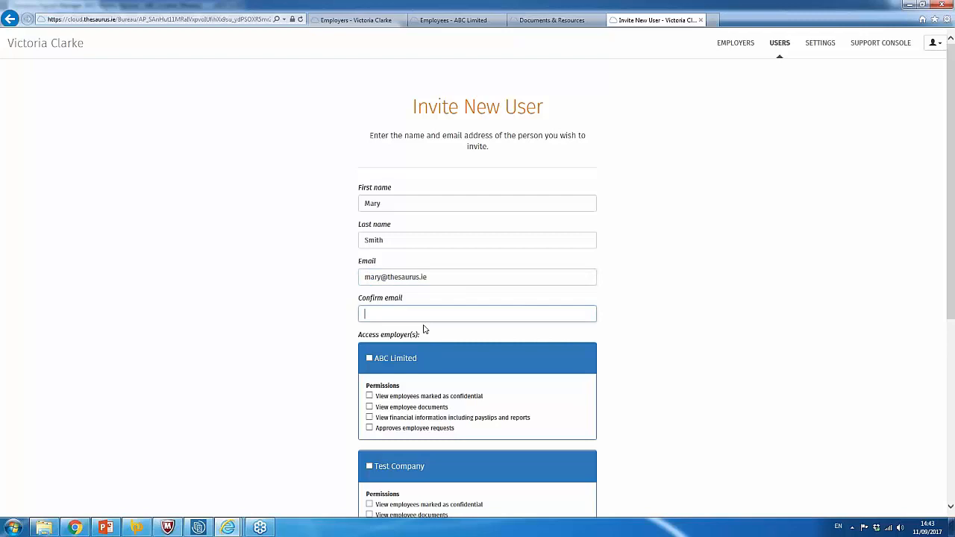
key(ctrl+v)
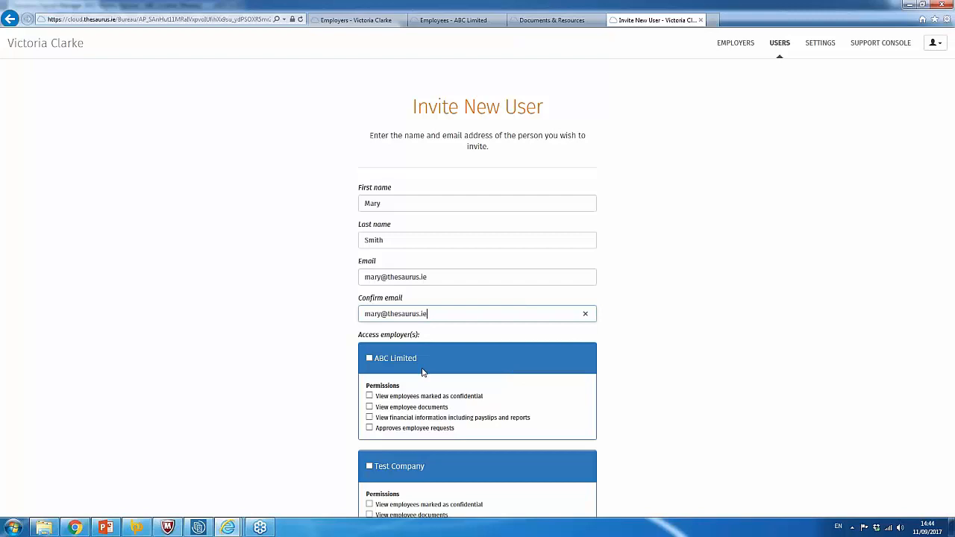
Grant access to ABC Limited with only the Approves employee requests permission, then submit the invitation.
click(370, 360)
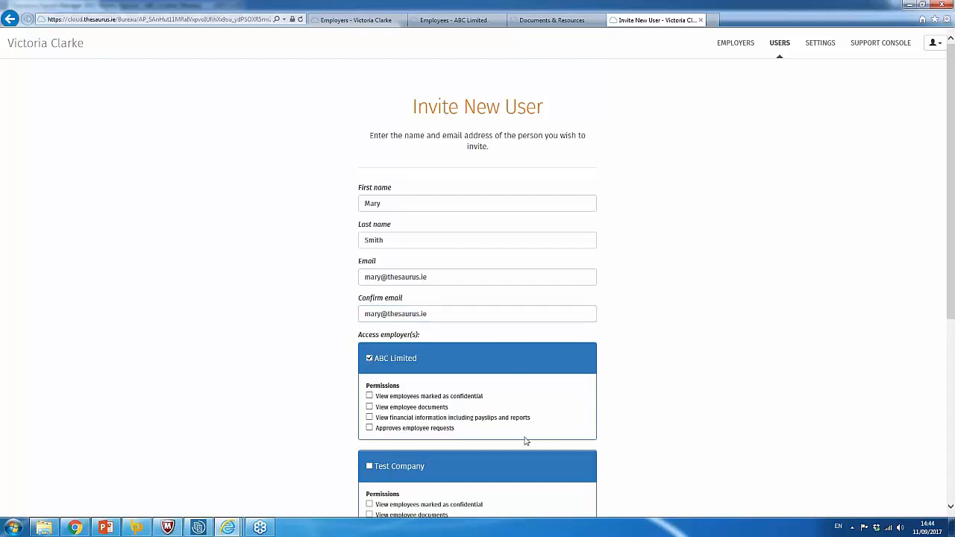
click(369, 396)
click(369, 407)
click(369, 418)
click(369, 427)
click(368, 408)
click(369, 397)
drag(952, 222, 929, 365)
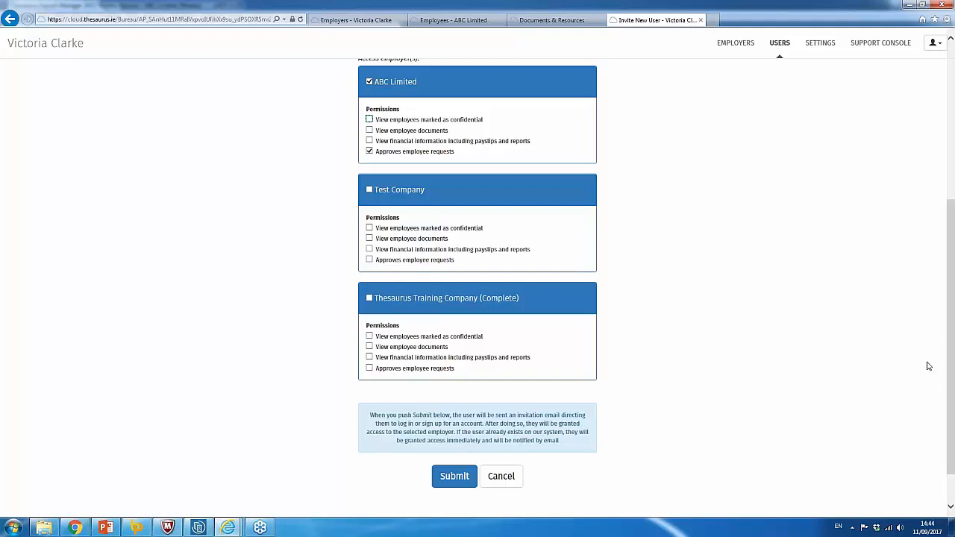
click(451, 478)
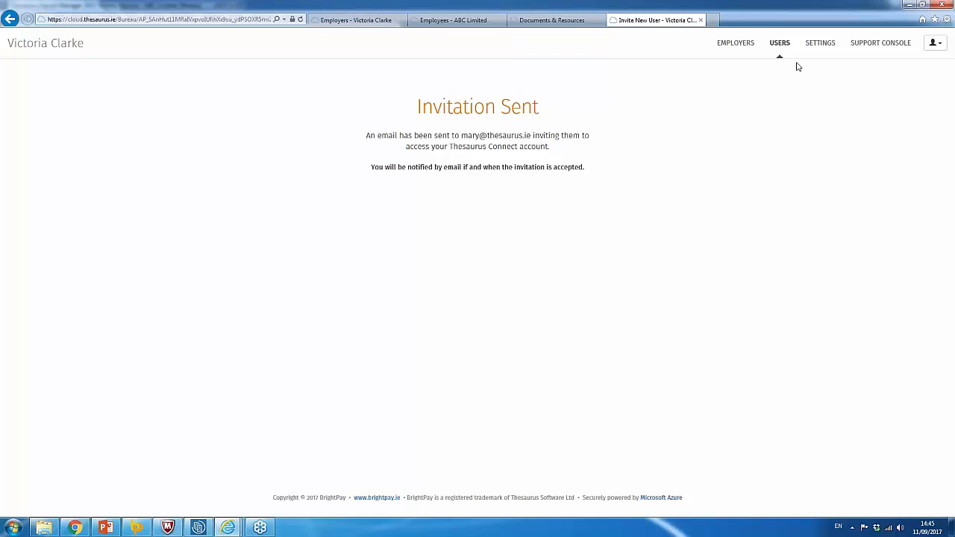
Visit Settings and the Support Console, then go back twice, ending on 'Webpage has expired'.
click(822, 44)
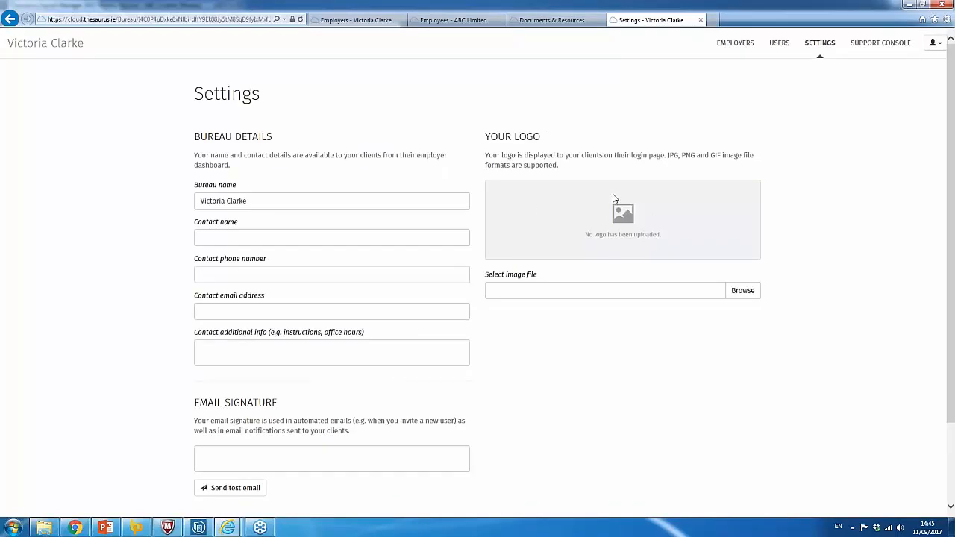
mouse_move(233, 527)
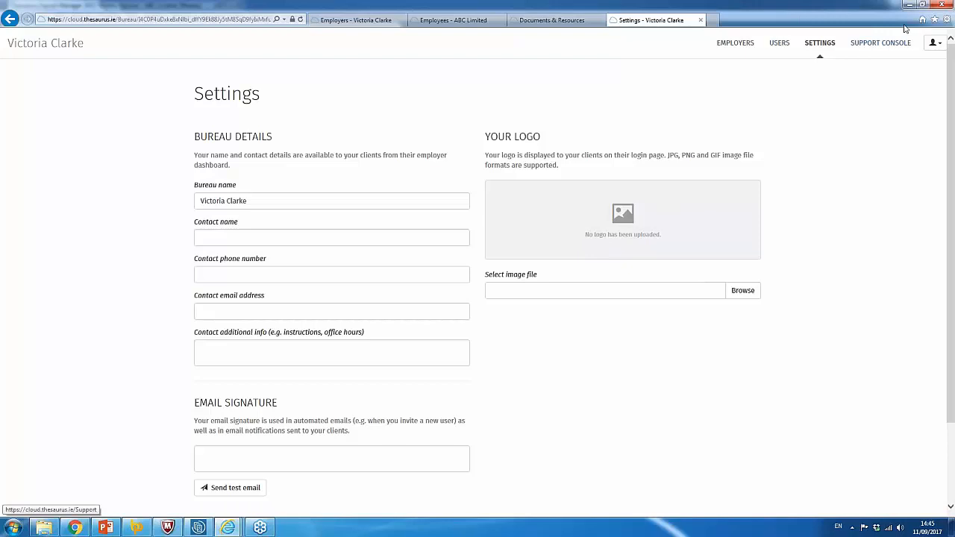
click(905, 59)
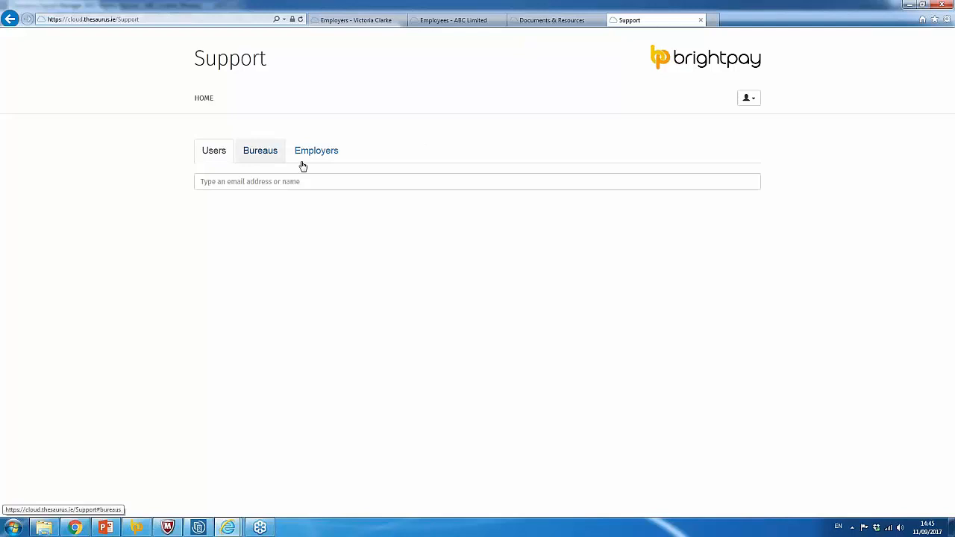
click(10, 20)
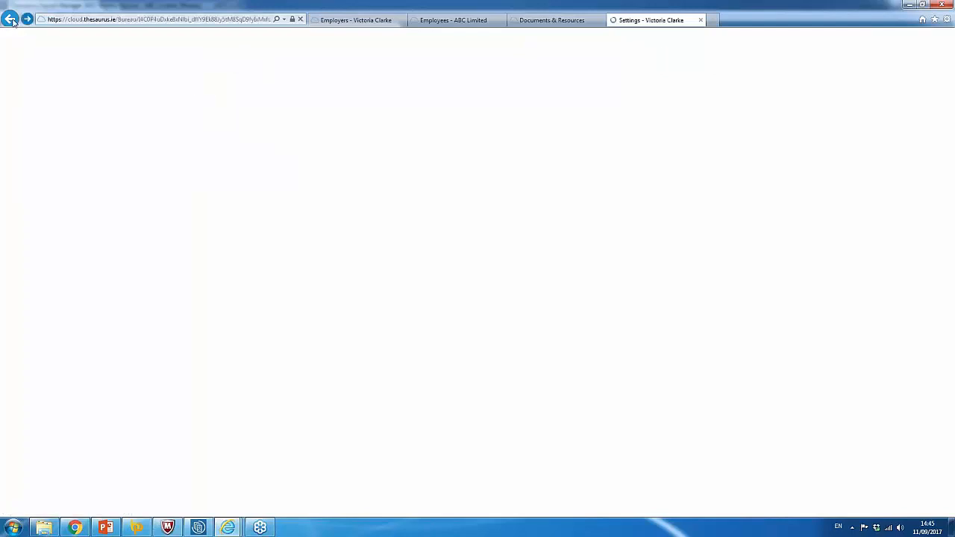
click(10, 19)
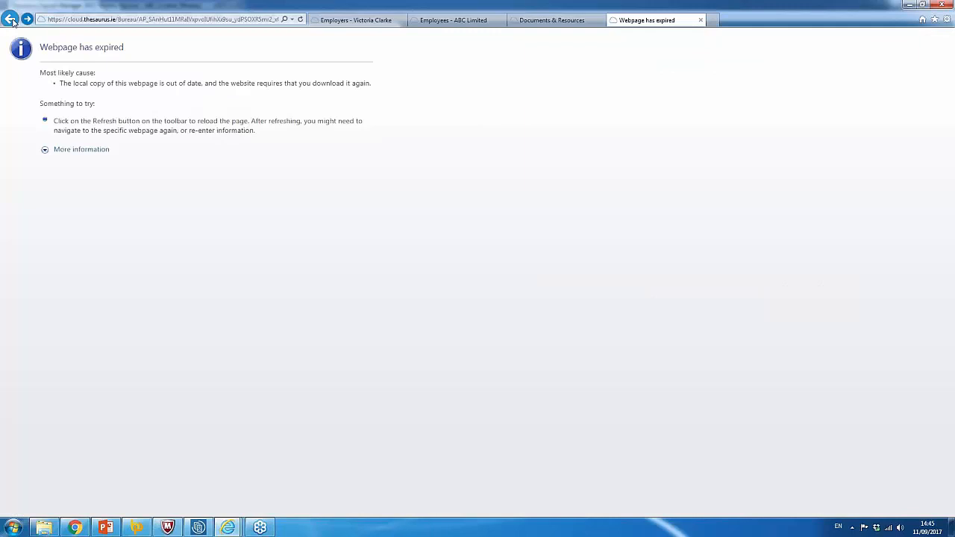
In Thesaurus Payroll Manager, synchronise ABC Limited with Thesaurus Connect, confirm, and close the Connect window.
click(198, 528)
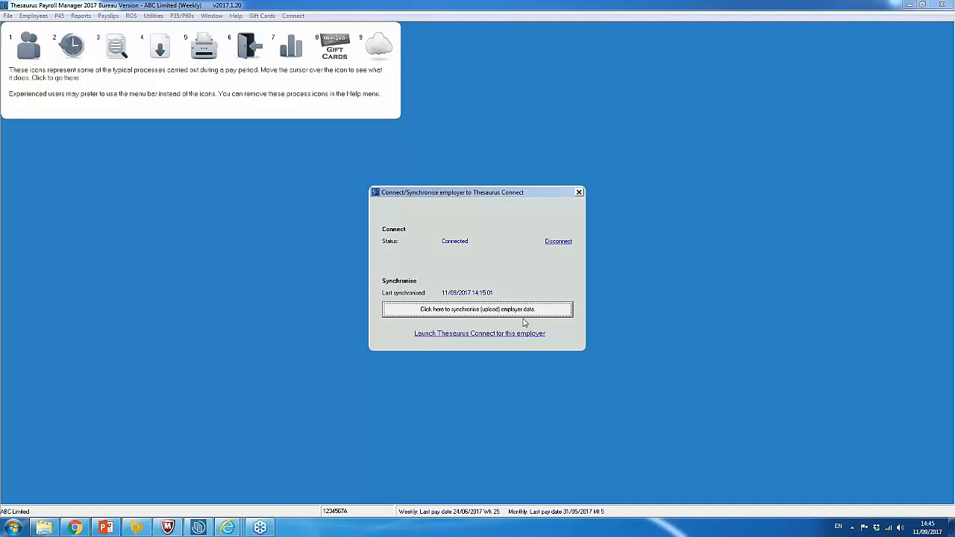
click(497, 312)
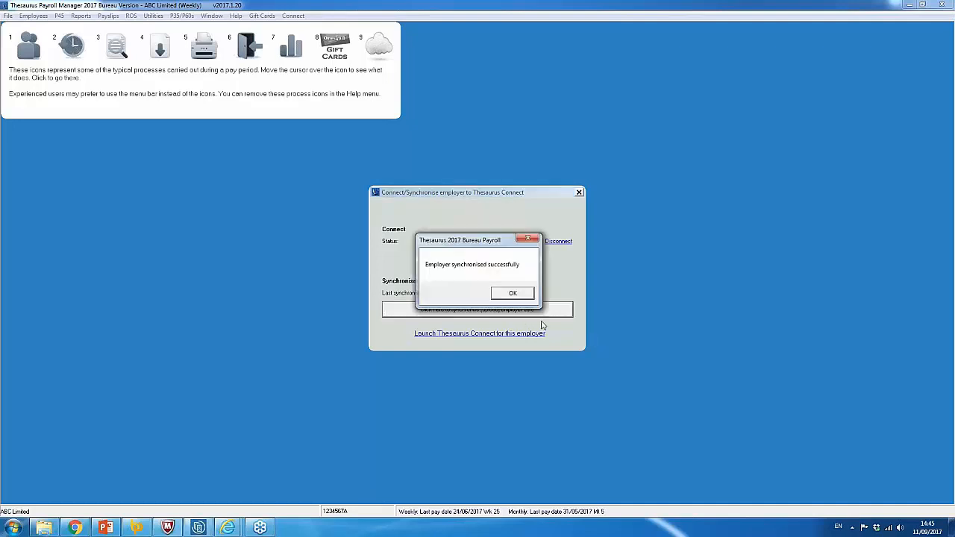
click(515, 294)
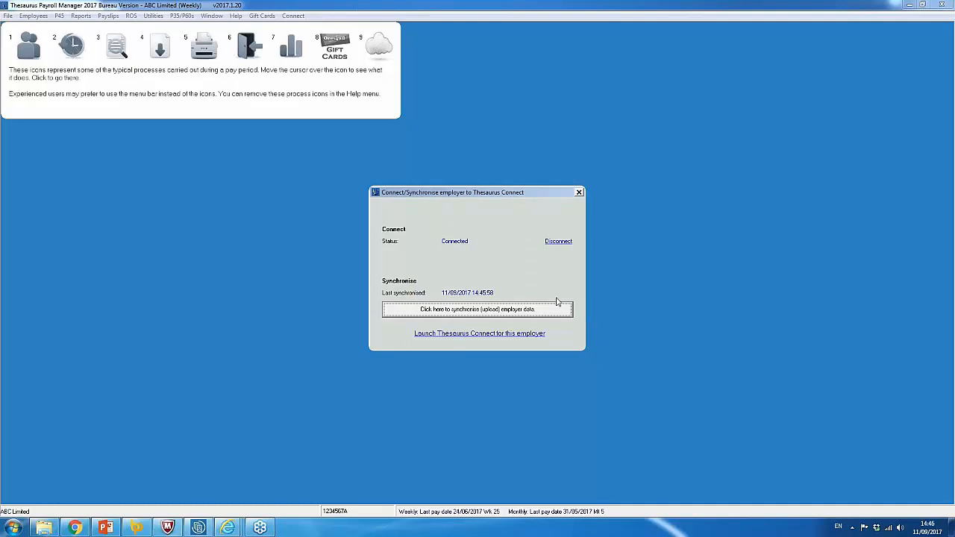
click(580, 192)
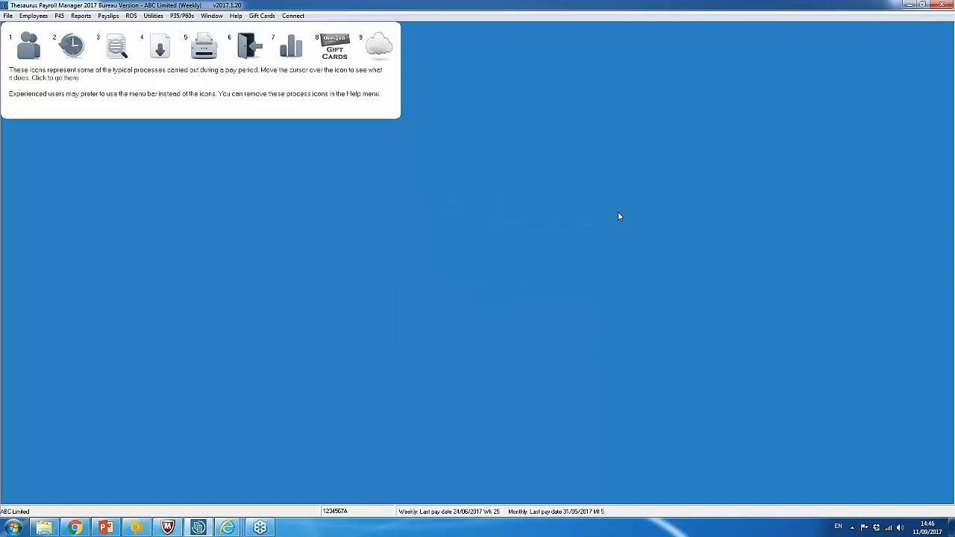